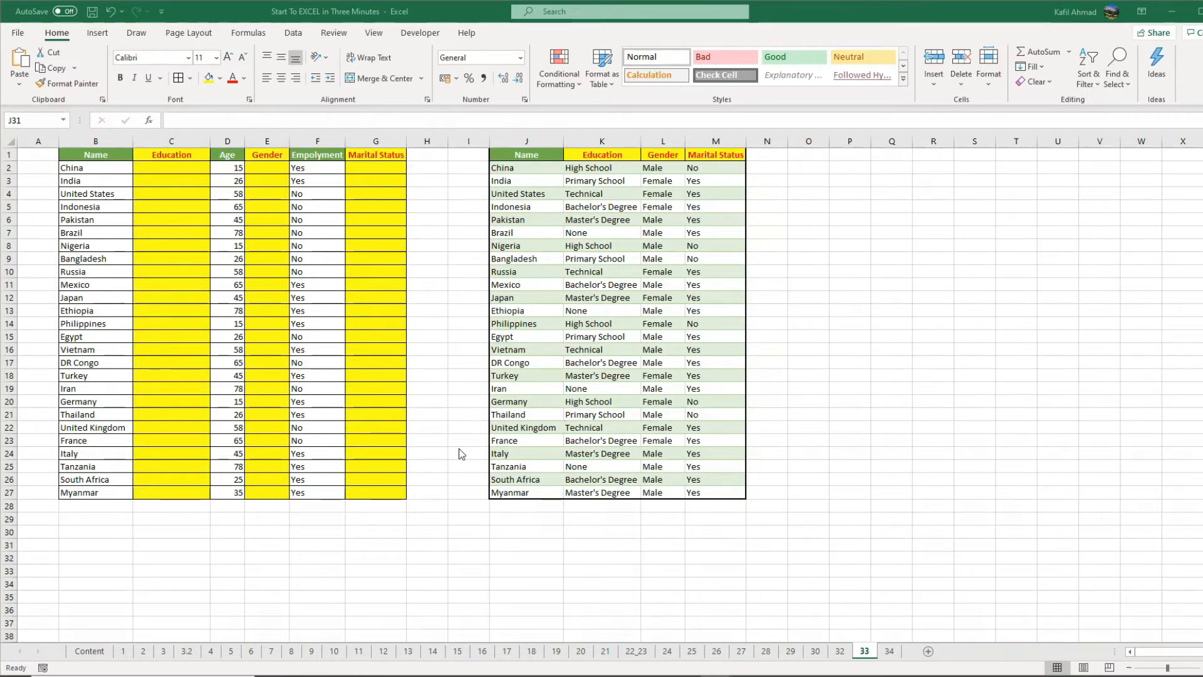
- Examine the empty Education, Gender and Marital Status columns and the source table in columns J to M
{"action": "left_click", "coordinate": [428, 401]}
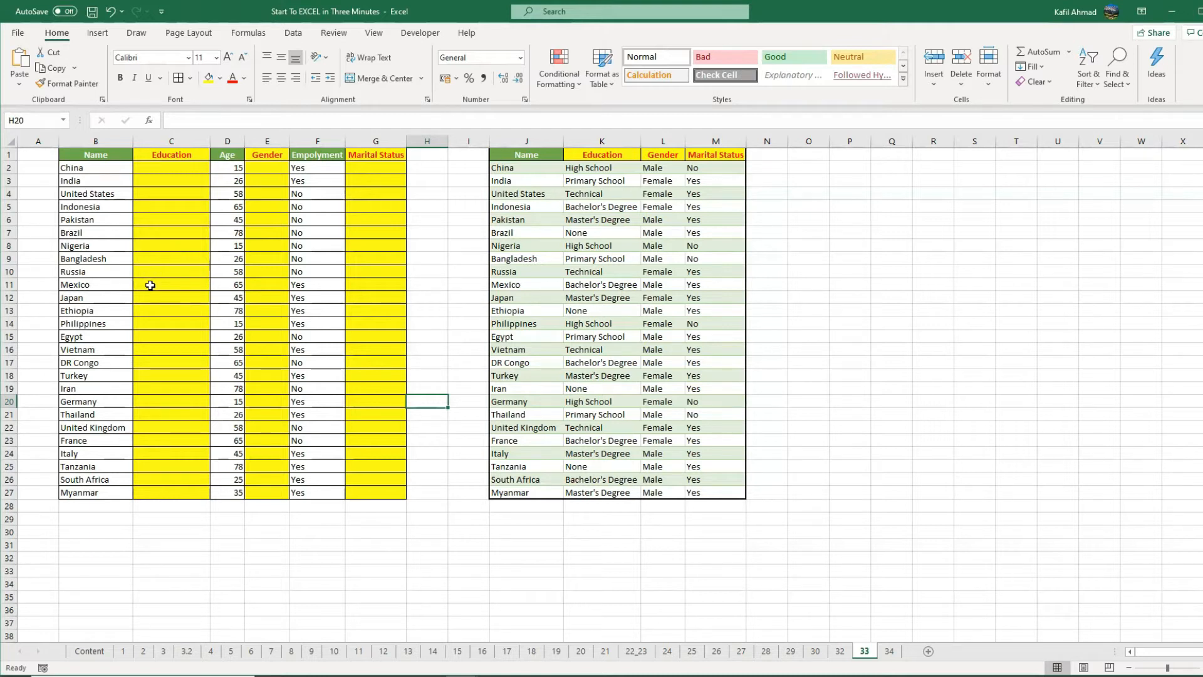
{"action": "left_click", "coordinate": [176, 155]}
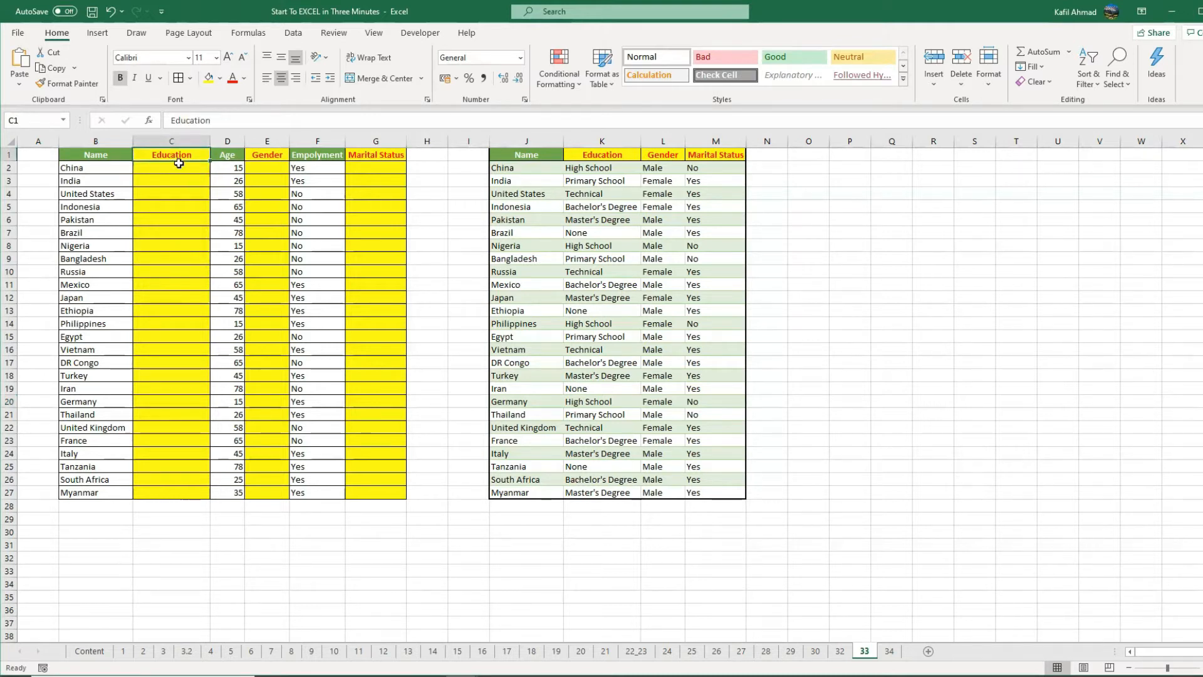
{"action": "left_click", "coordinate": [270, 156]}
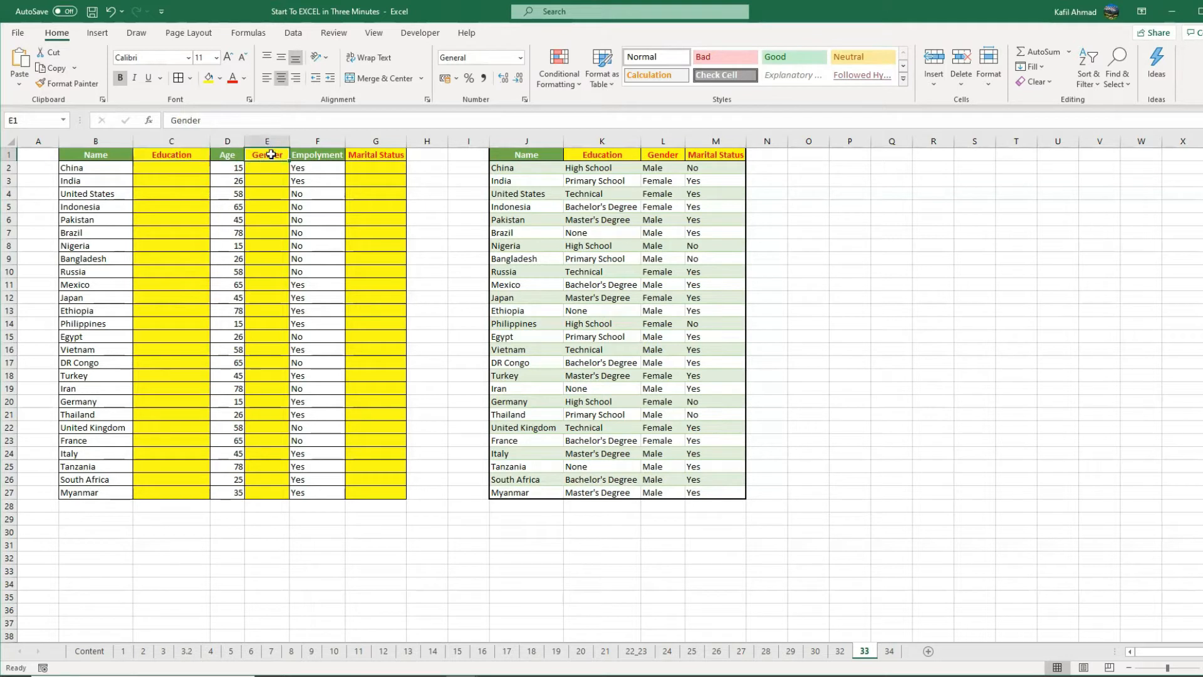
{"action": "left_click", "coordinate": [388, 157]}
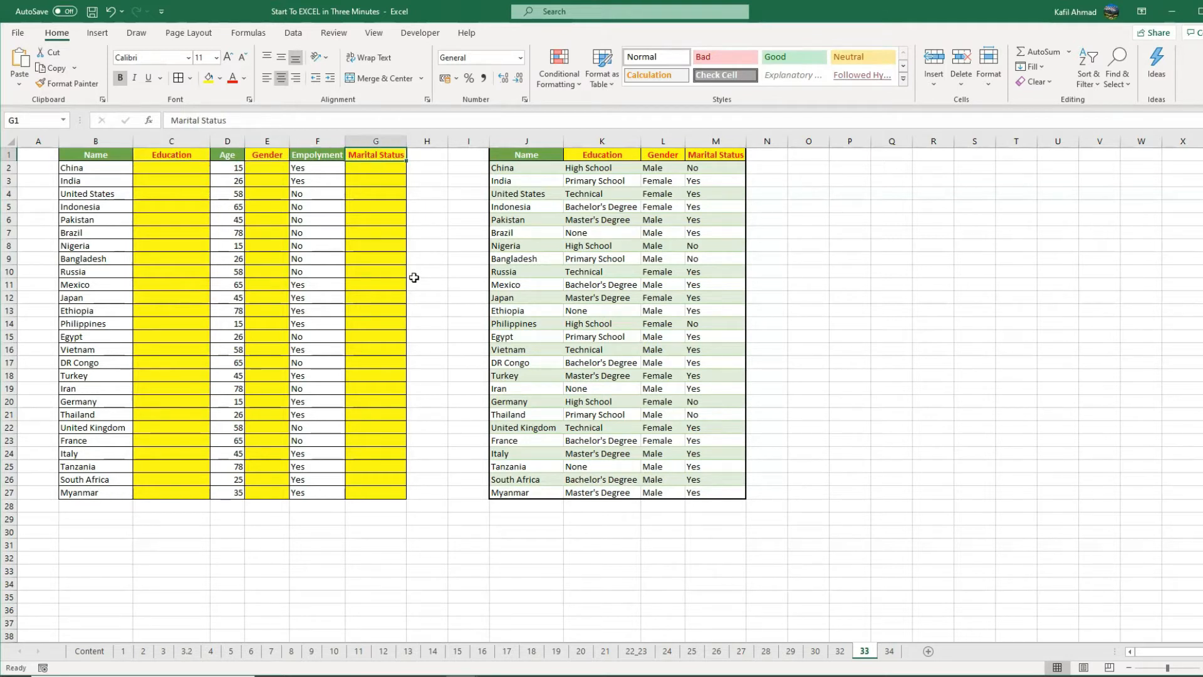
{"action": "left_click", "coordinate": [530, 154]}
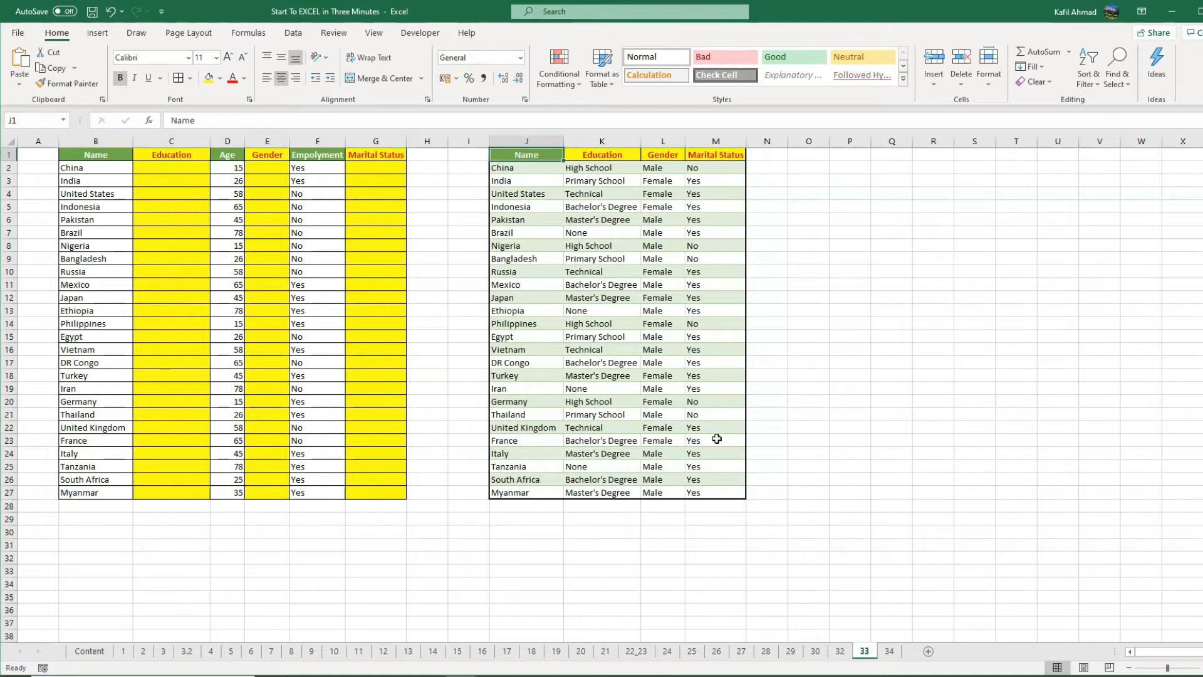
{"action": "key", "text": "shift+Down"}
{"action": "key", "text": "ctrl+a"}
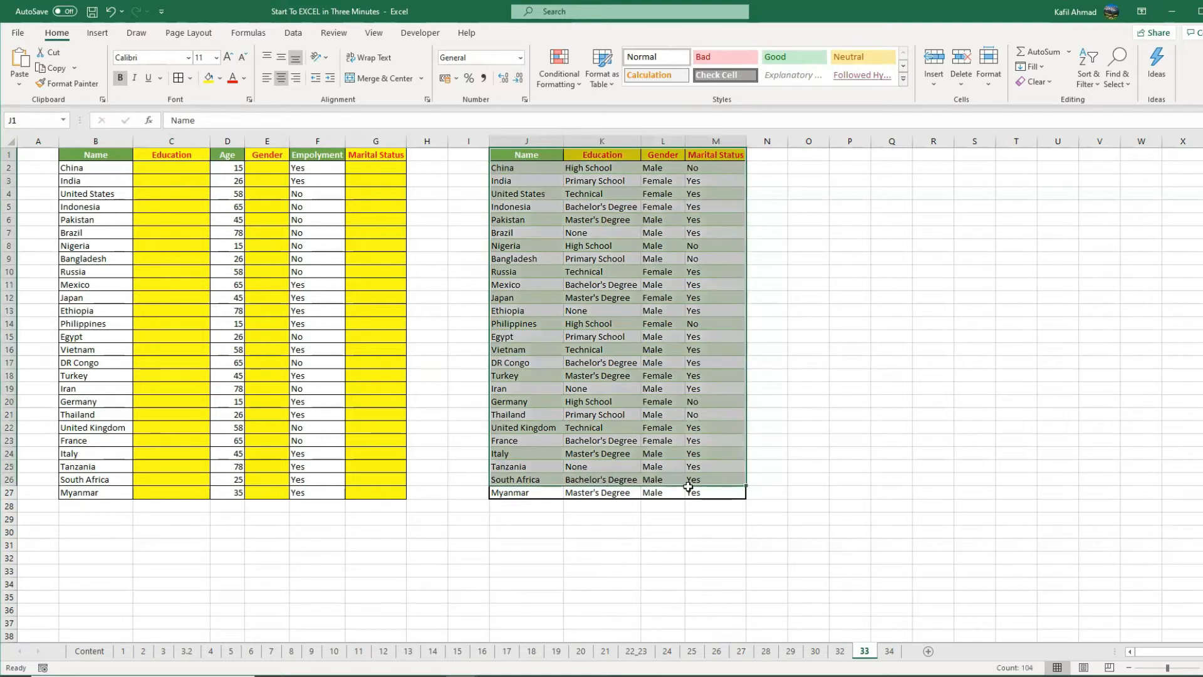
{"action": "left_click", "coordinate": [164, 285]}
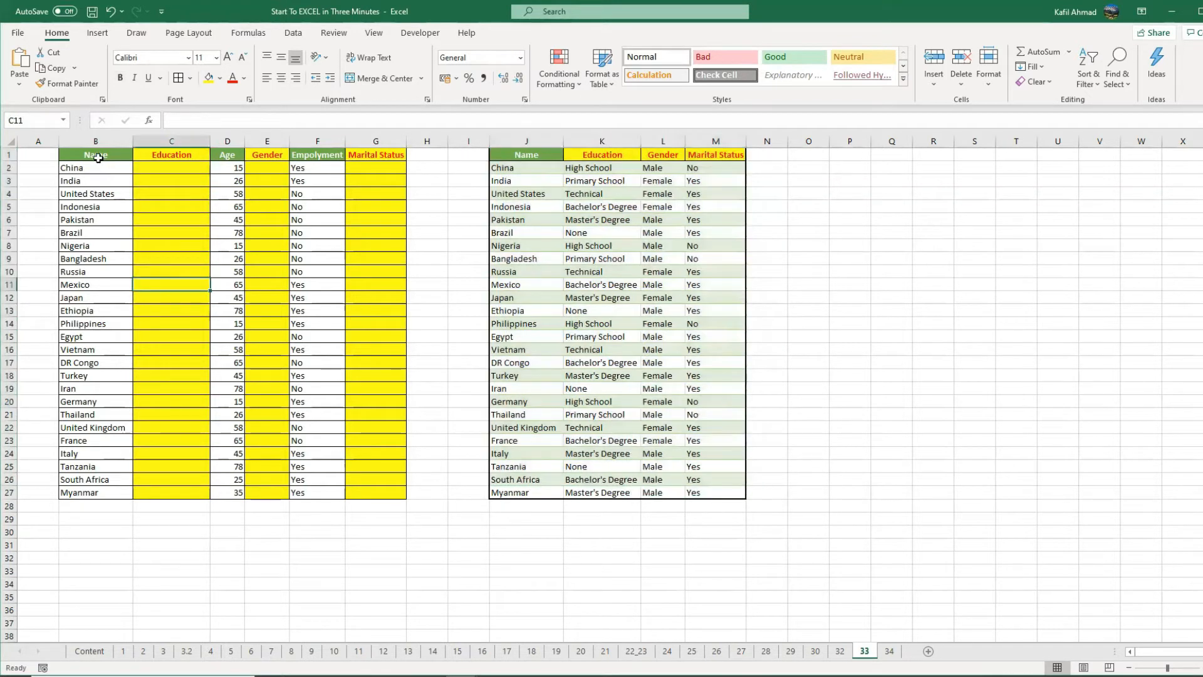
- Compare the Name columns B and J as the common field linking the two tables
{"action": "left_click", "coordinate": [97, 156]}
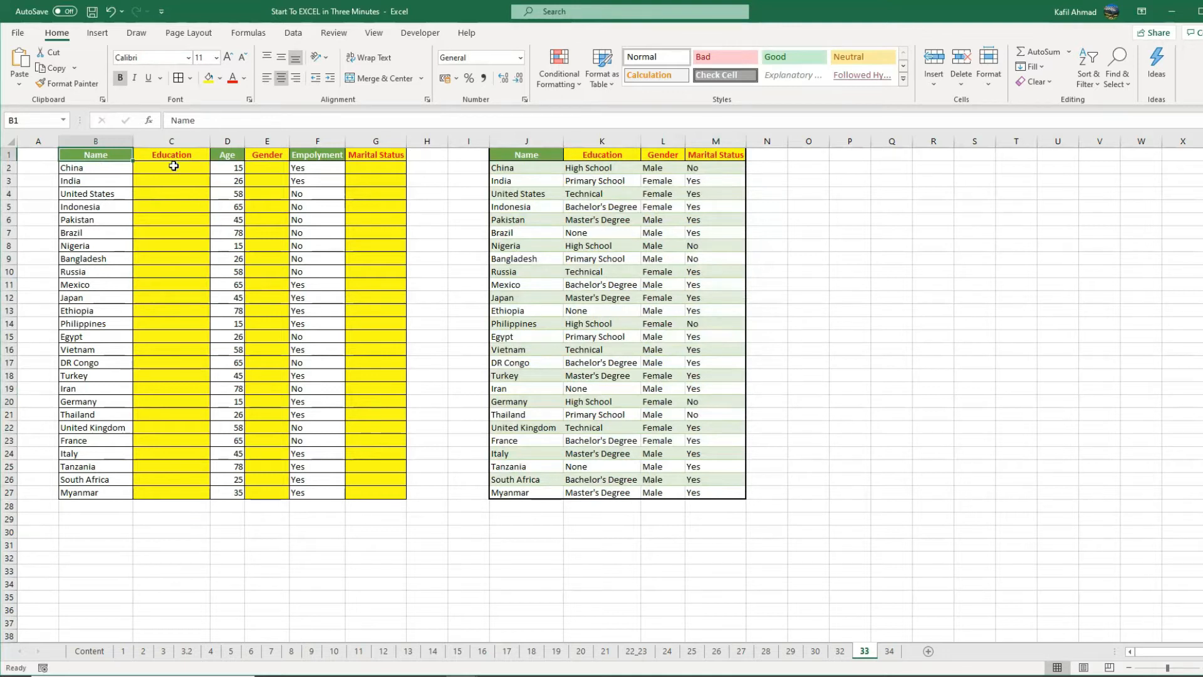
{"action": "left_click", "coordinate": [97, 142]}
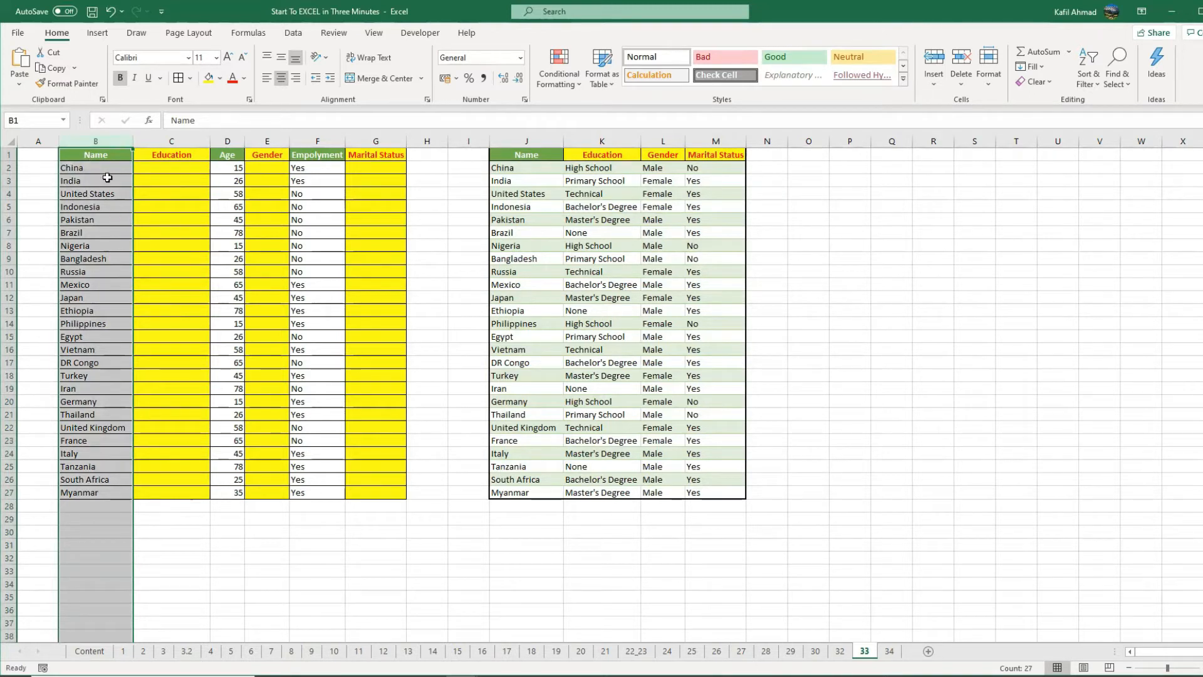
{"action": "left_click", "coordinate": [543, 137]}
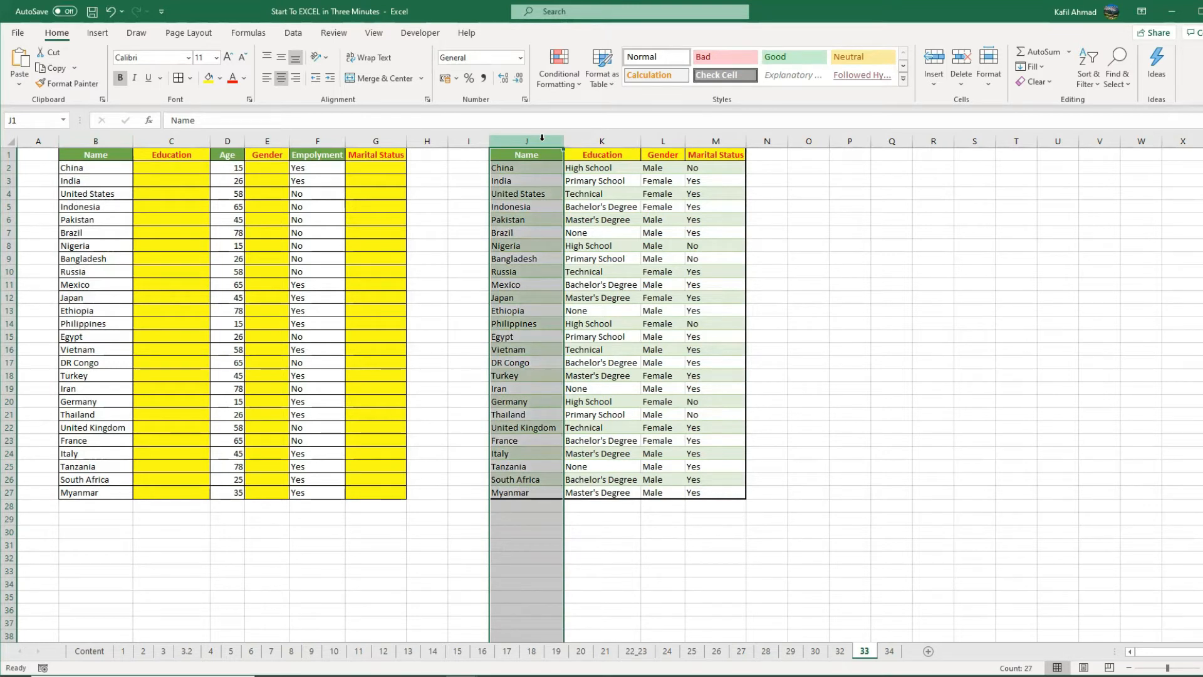
{"action": "left_click", "coordinate": [97, 139]}
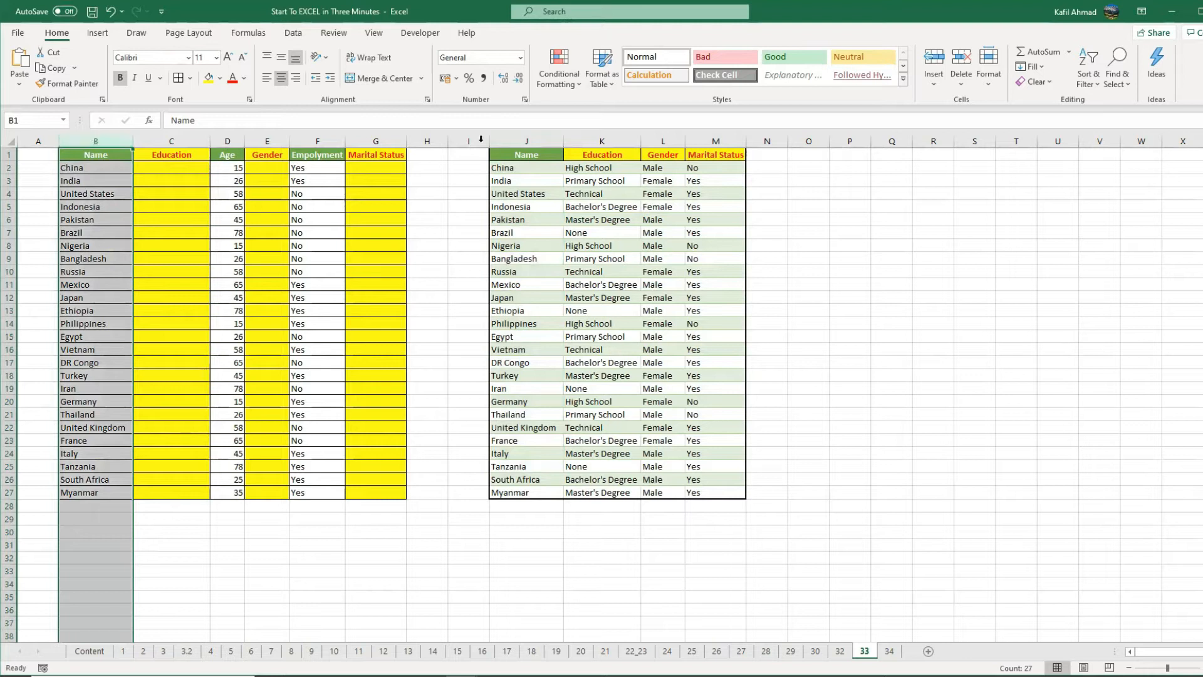
{"action": "left_click", "coordinate": [535, 143]}
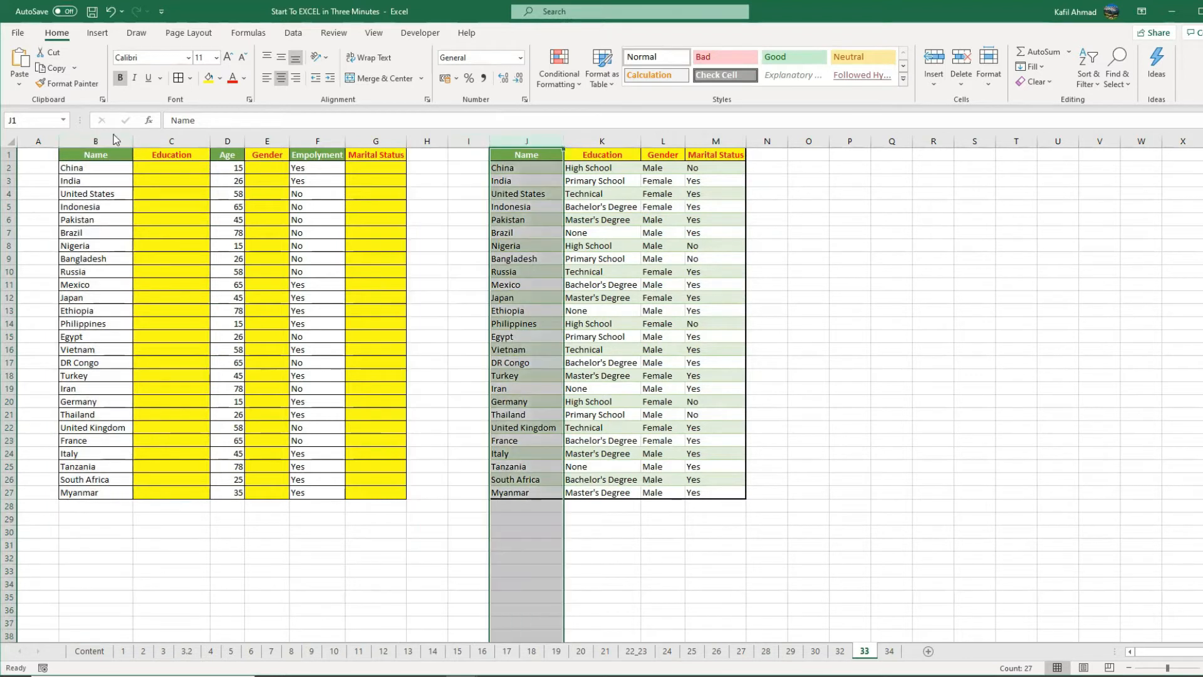
{"action": "left_click", "coordinate": [112, 140]}
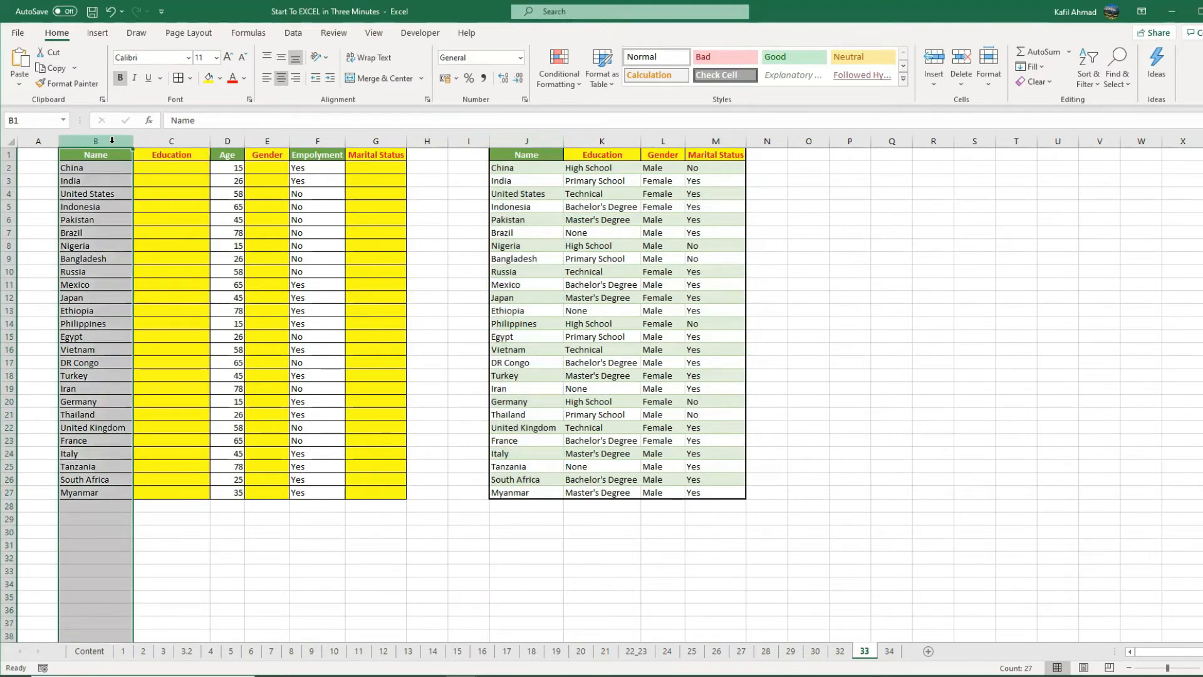
{"action": "left_click", "coordinate": [587, 235]}
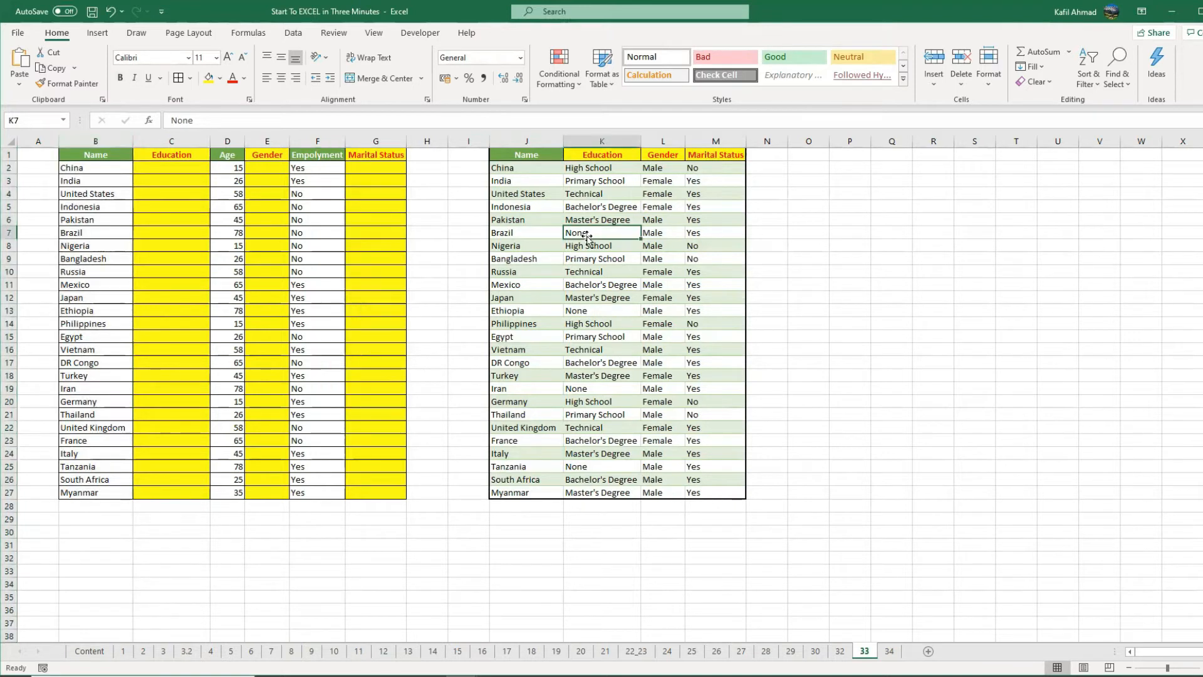
- Enter the formula =VLOOKUP(B:B,J1:M27,2,0) in C2 to look up the first row's Education value
{"action": "left_click", "coordinate": [170, 168]}
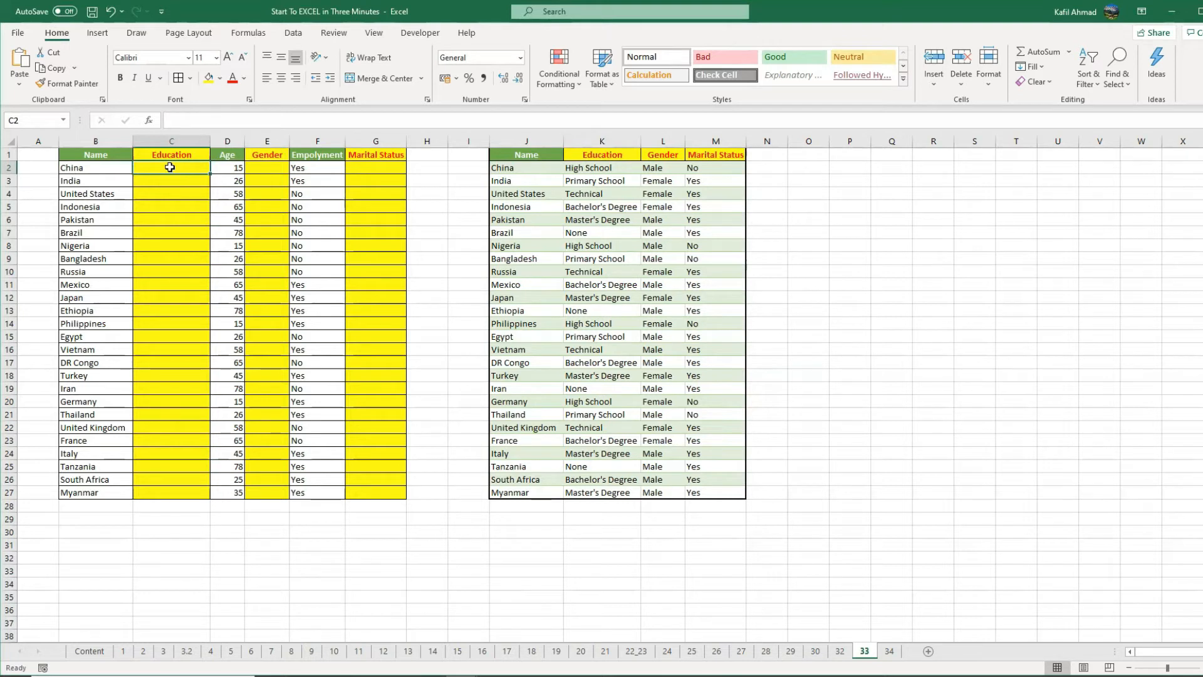
{"action": "type", "text": "="}
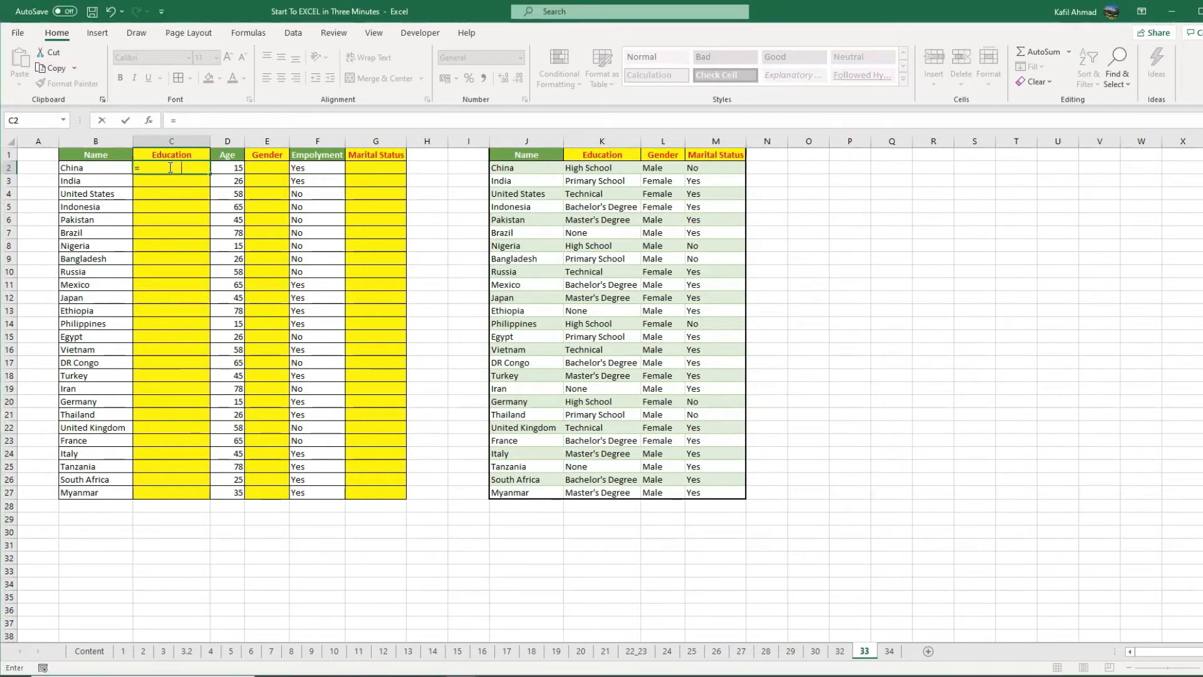
{"action": "type", "text": "VLOOKUP("}
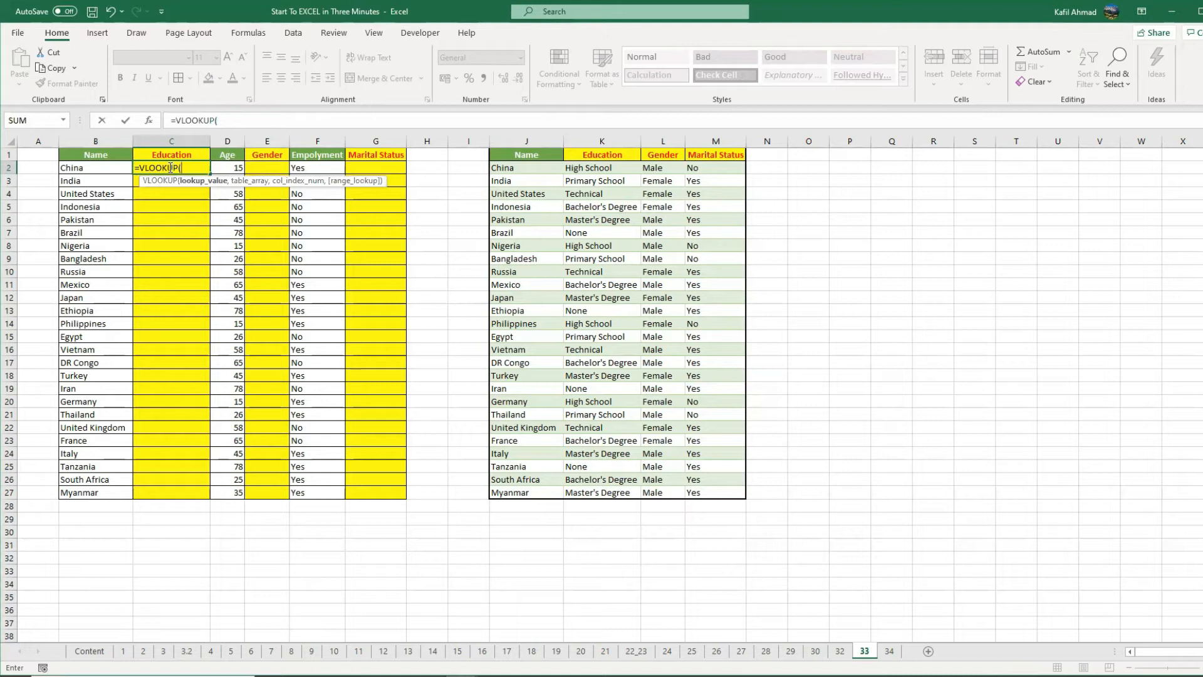
{"action": "left_click", "coordinate": [108, 140]}
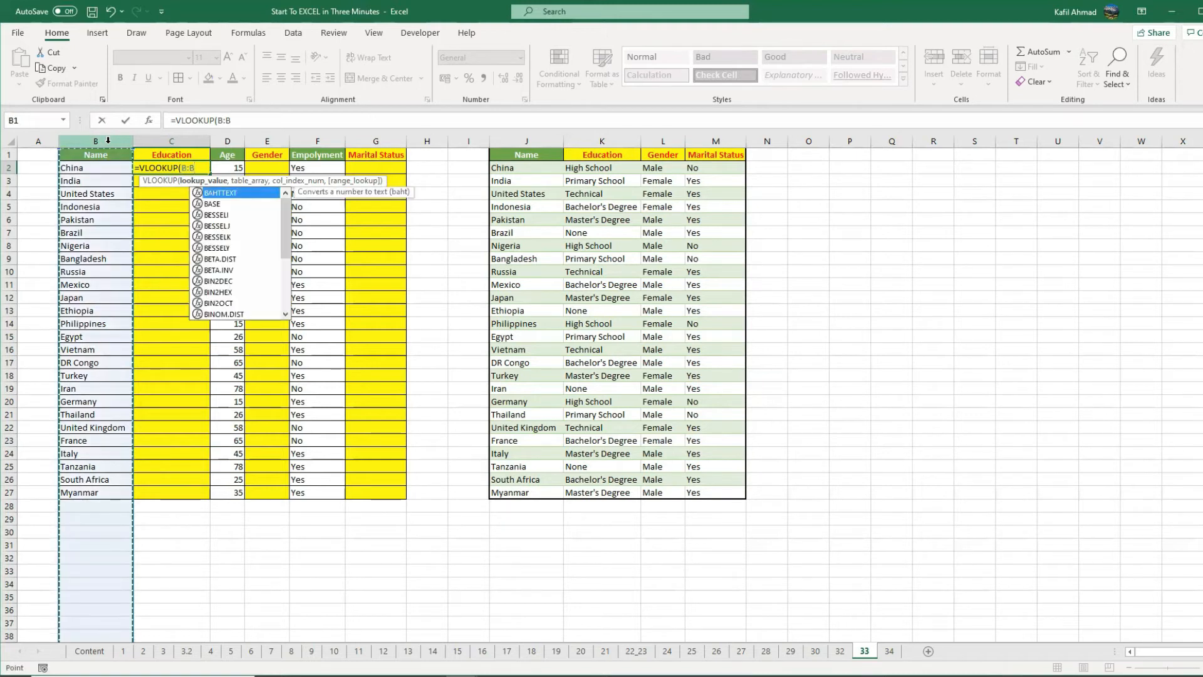
{"action": "type", "text": ","}
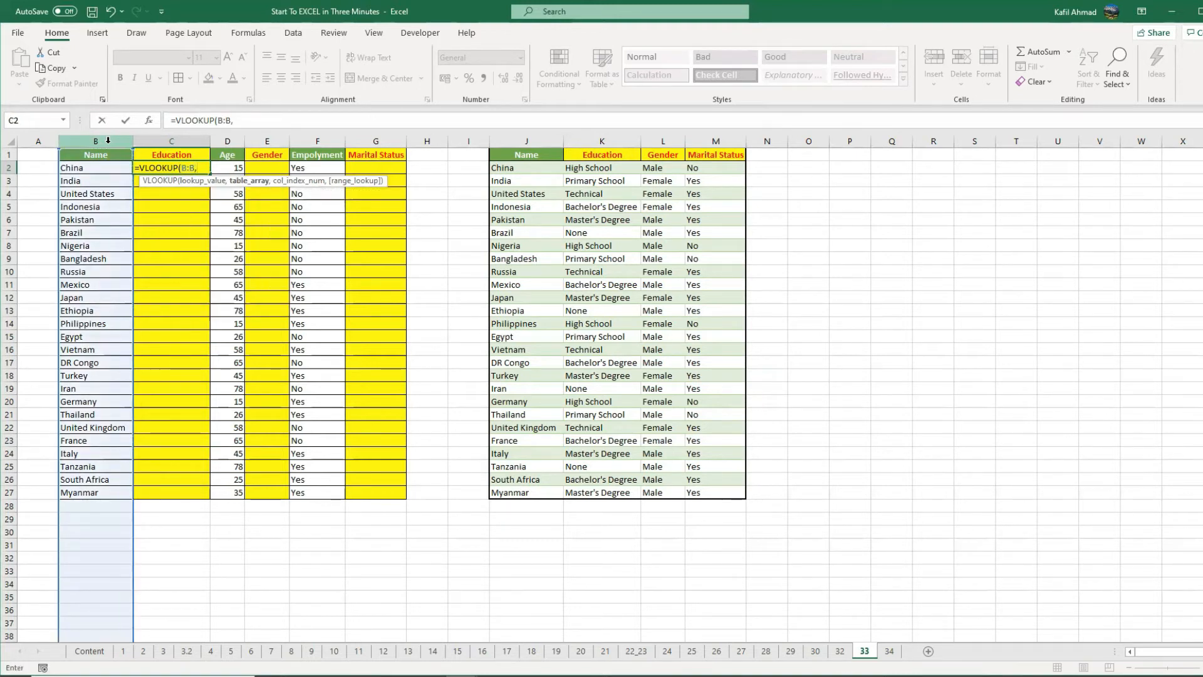
{"action": "left_click_drag", "start_coordinate": [528, 140], "coordinate": [708, 137]}
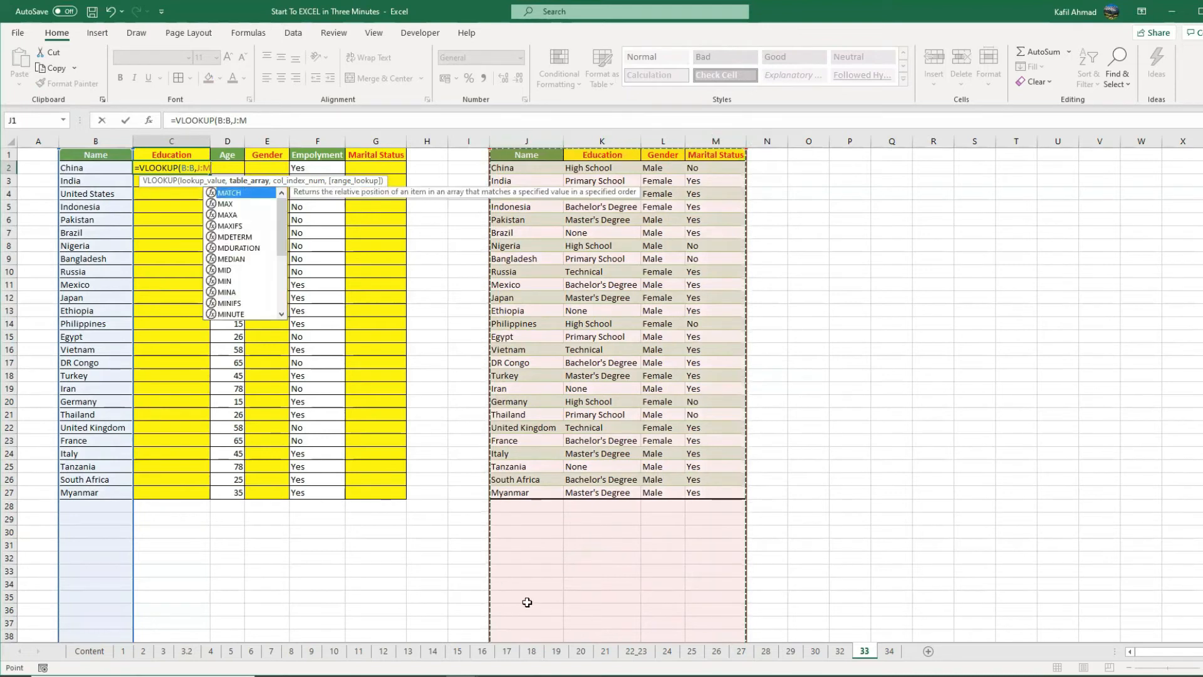
{"action": "left_click", "coordinate": [537, 154]}
{"action": "left_click_drag", "start_coordinate": [572, 326], "coordinate": [722, 492]}
{"action": "type", "text": ","}
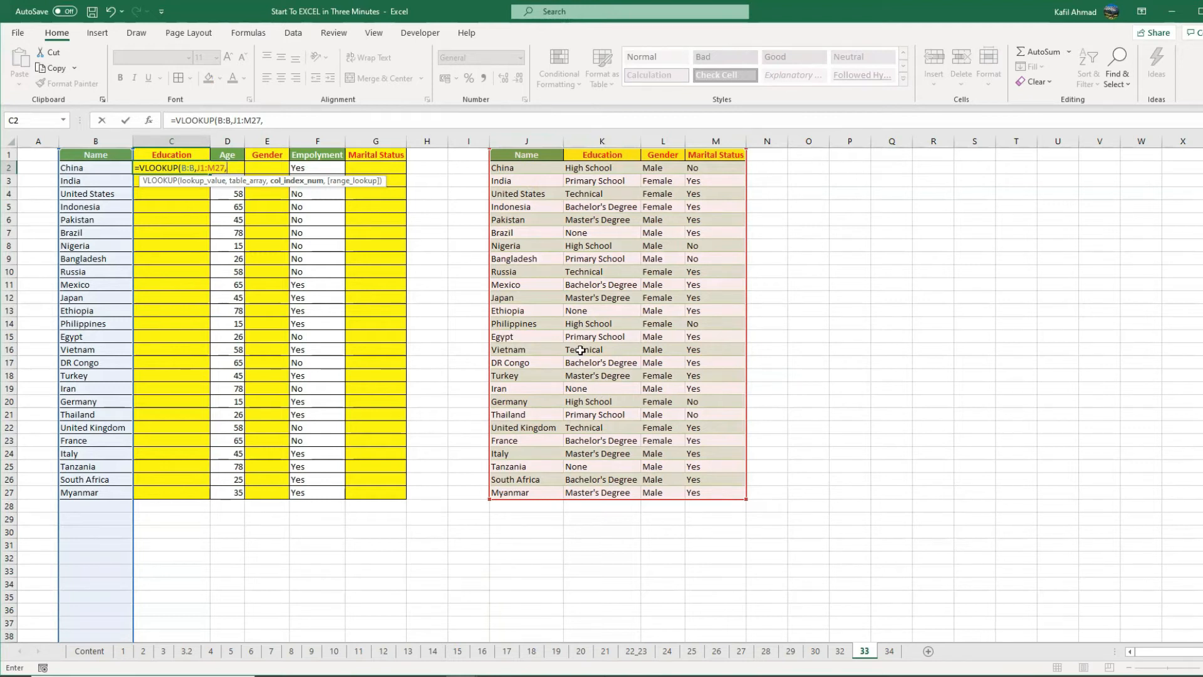
{"action": "type", "text": "2,"}
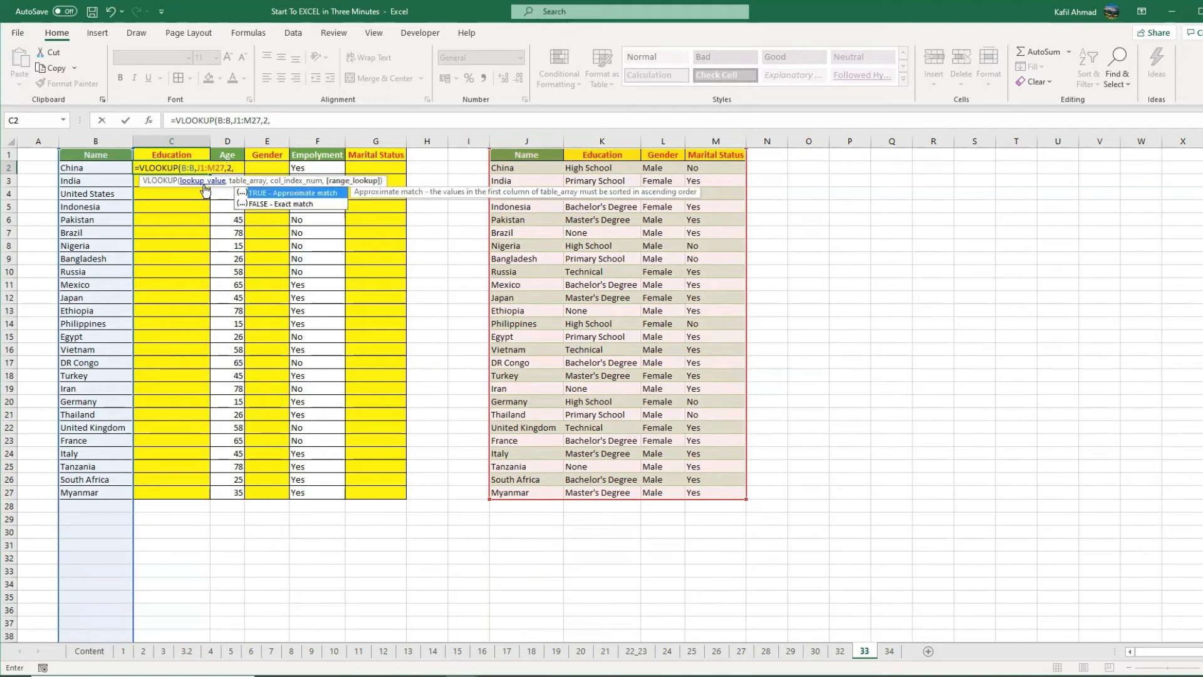
{"action": "type", "text": "0"}
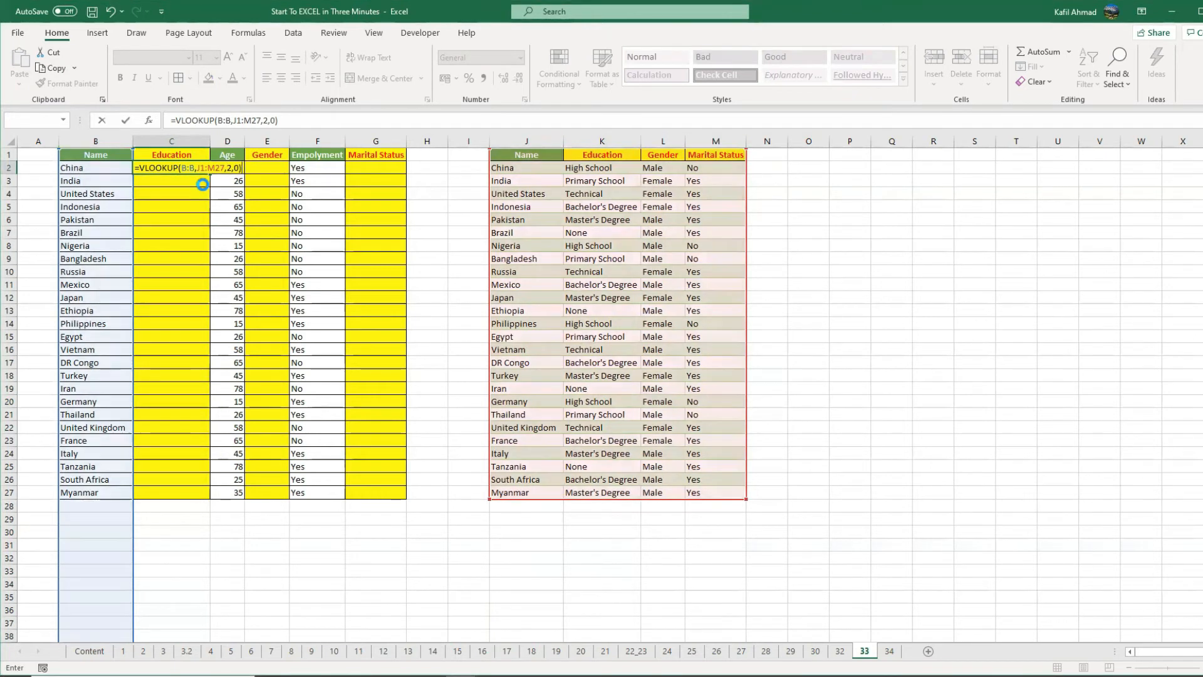
{"action": "key", "text": "Return"}
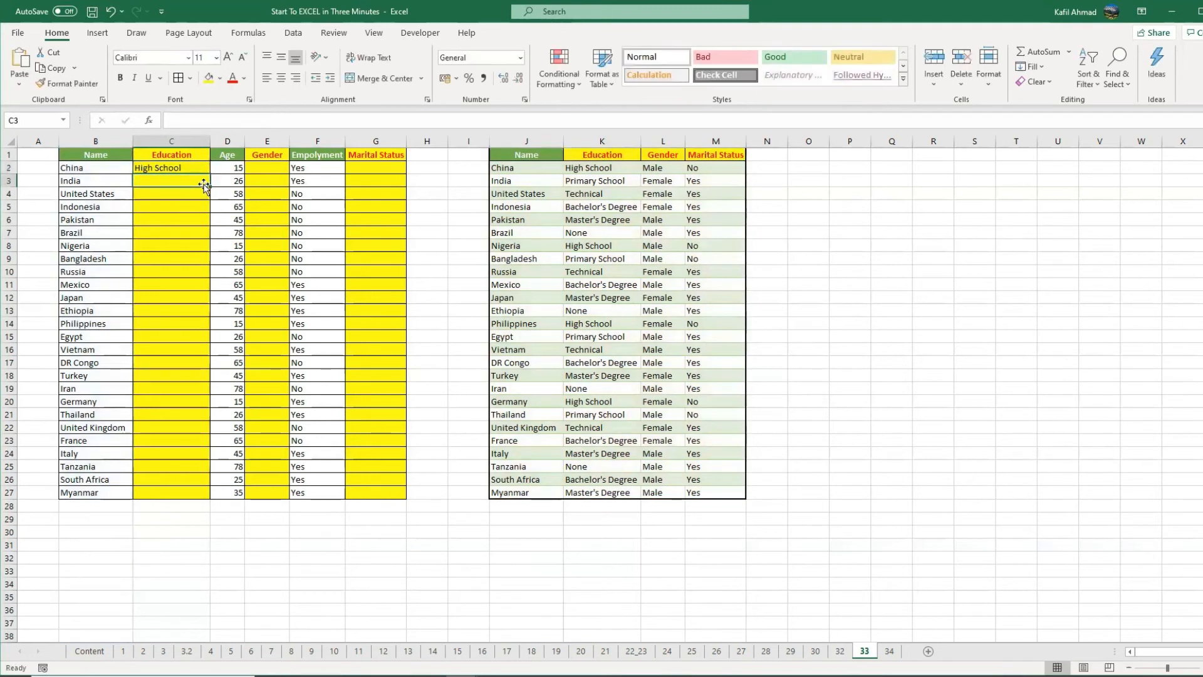
- Fill the Education lookup formula from C2 down through C27
{"action": "left_click", "coordinate": [179, 167]}
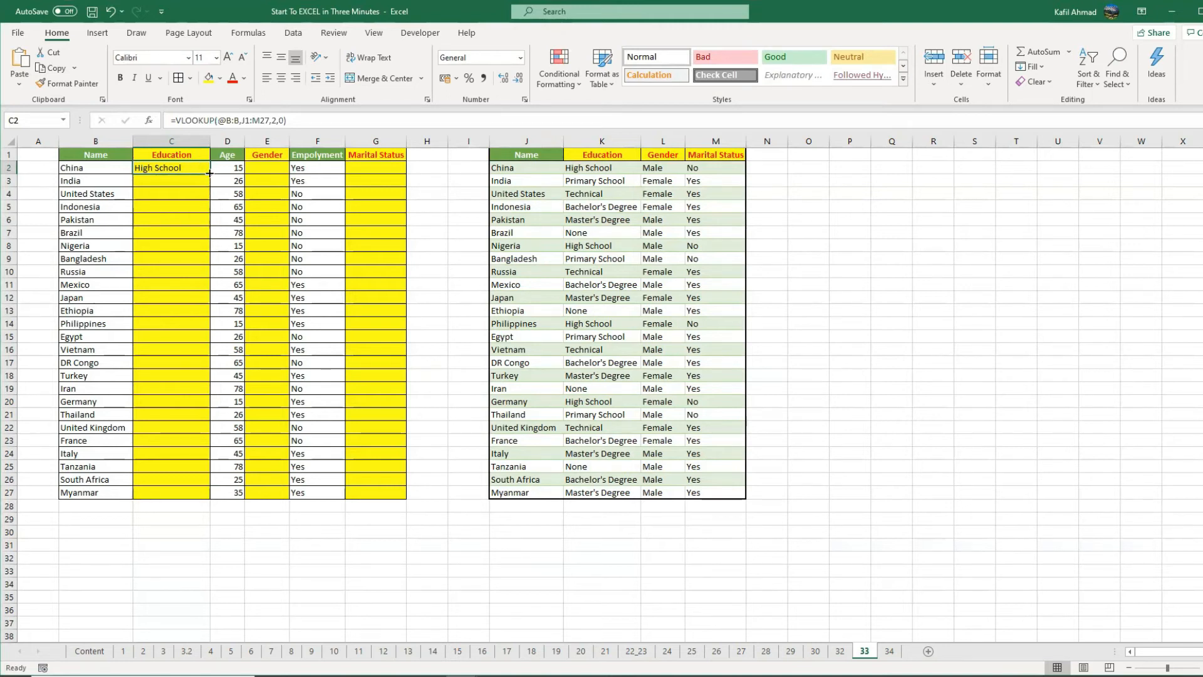
{"action": "double_click", "coordinate": [210, 172]}
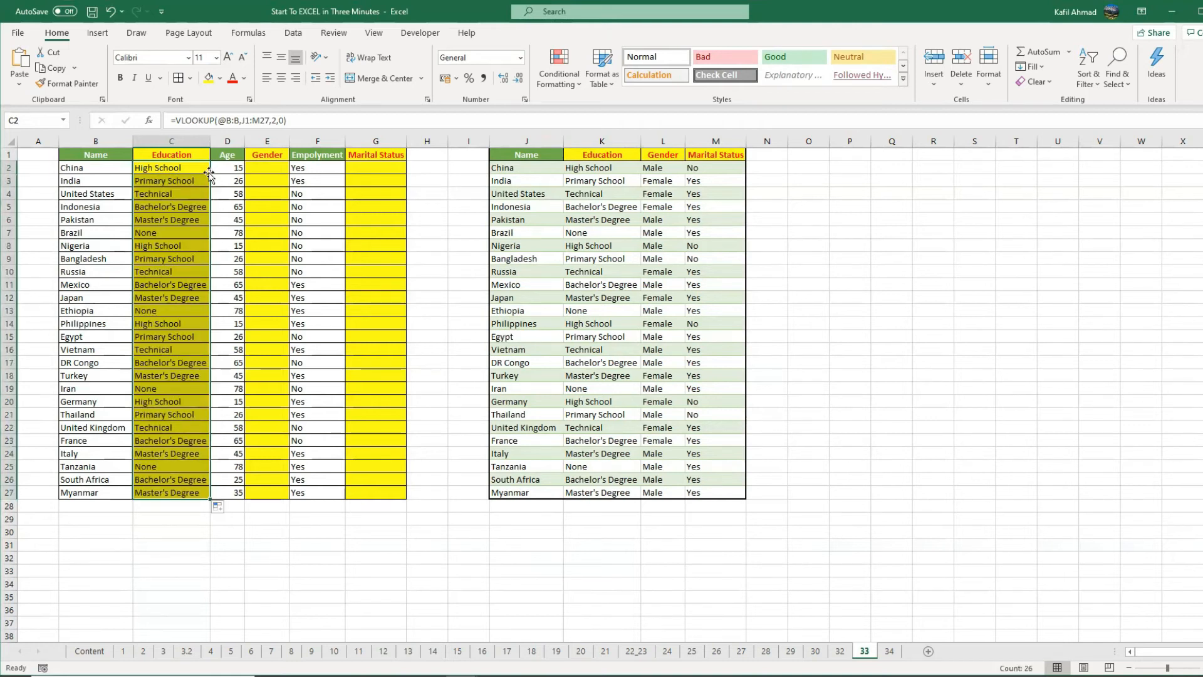
{"action": "left_click", "coordinate": [183, 142]}
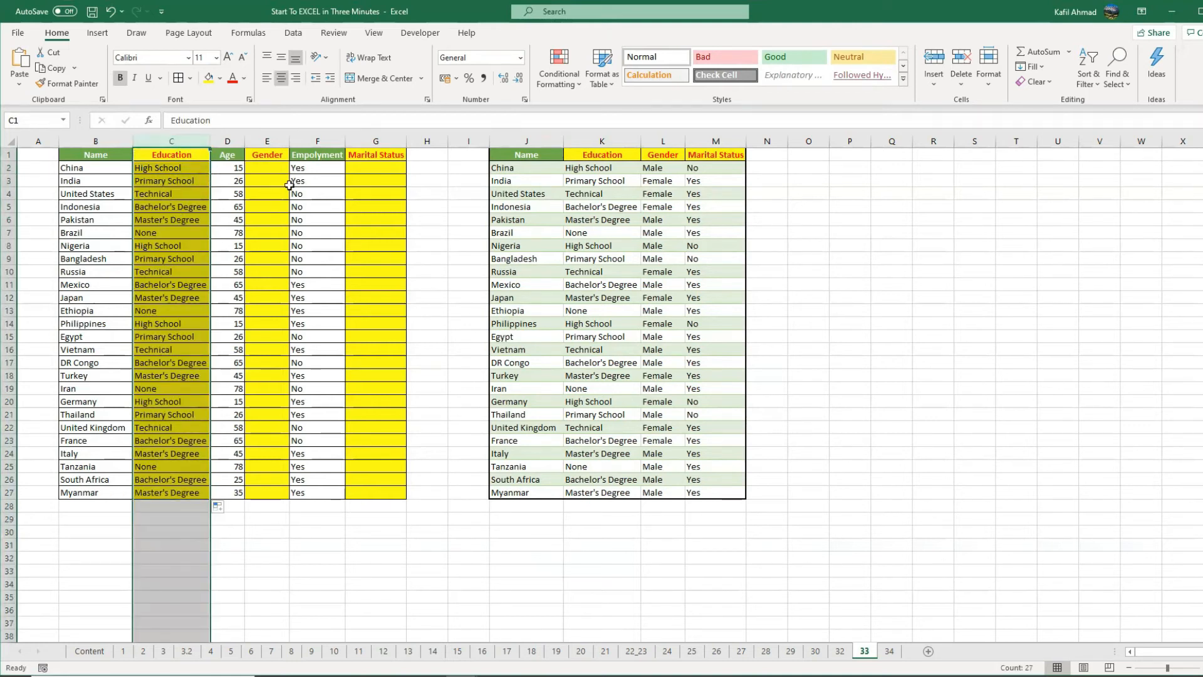
- Enter the formula =VLOOKUP(B:B,J:M,3,0) in E2 to look up the first row's Gender value
{"action": "left_click", "coordinate": [267, 168]}
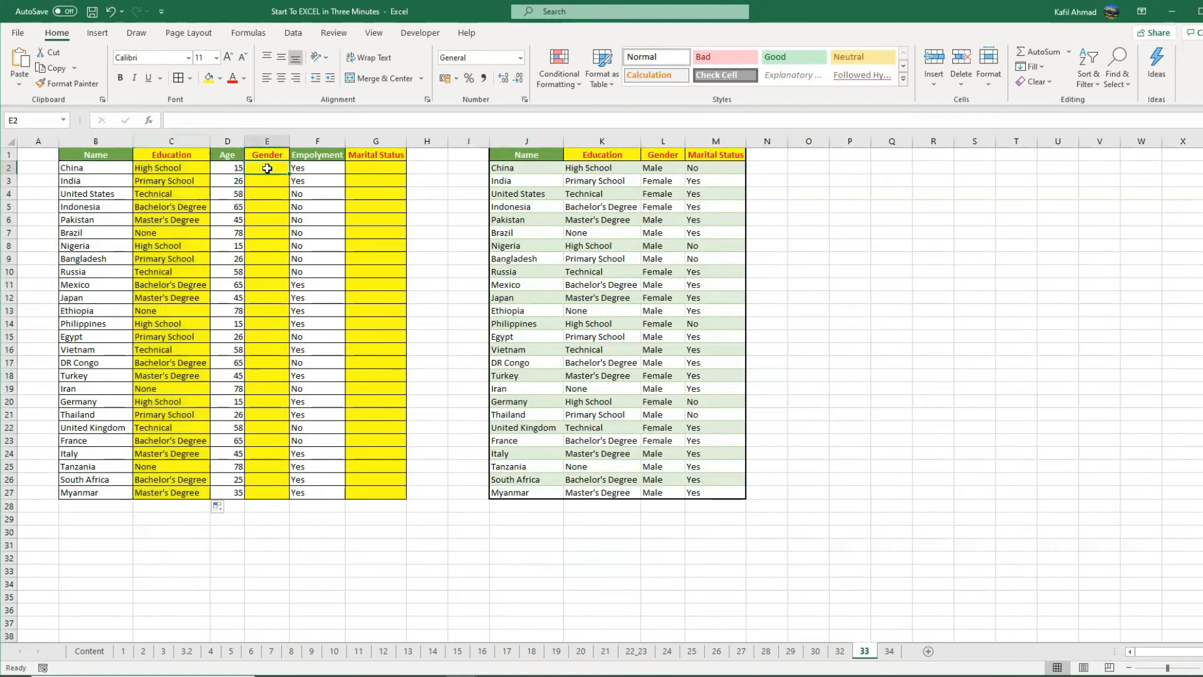
{"action": "type", "text": "=v"}
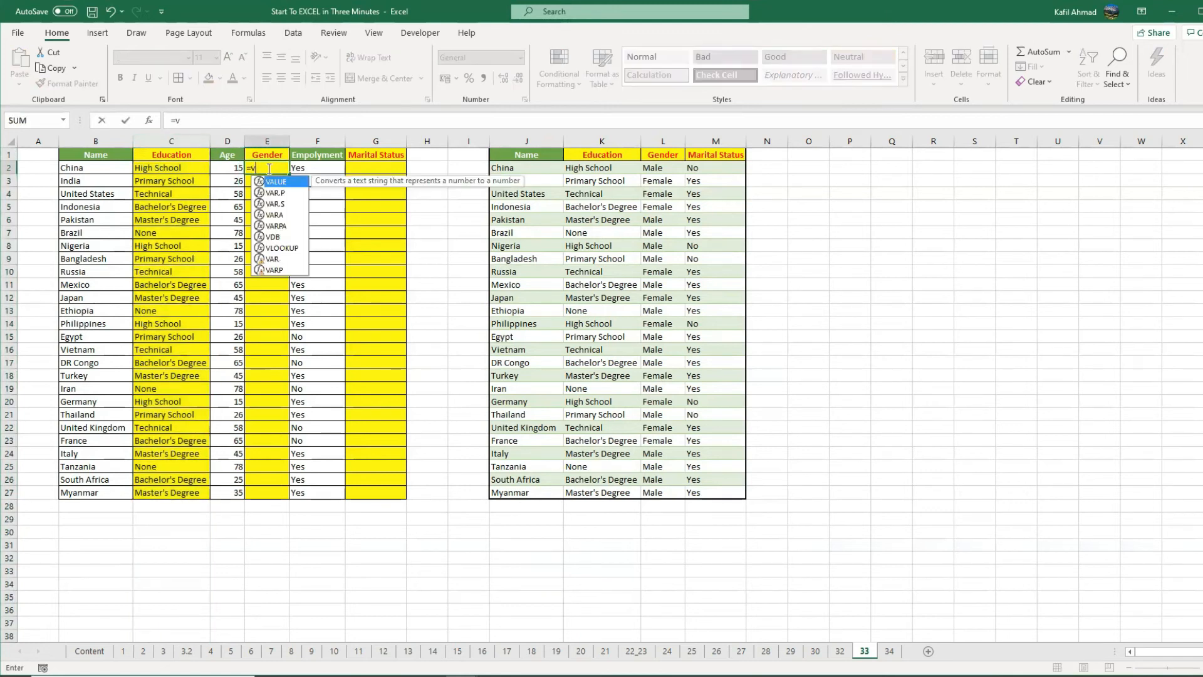
{"action": "type", "text": "lookup("}
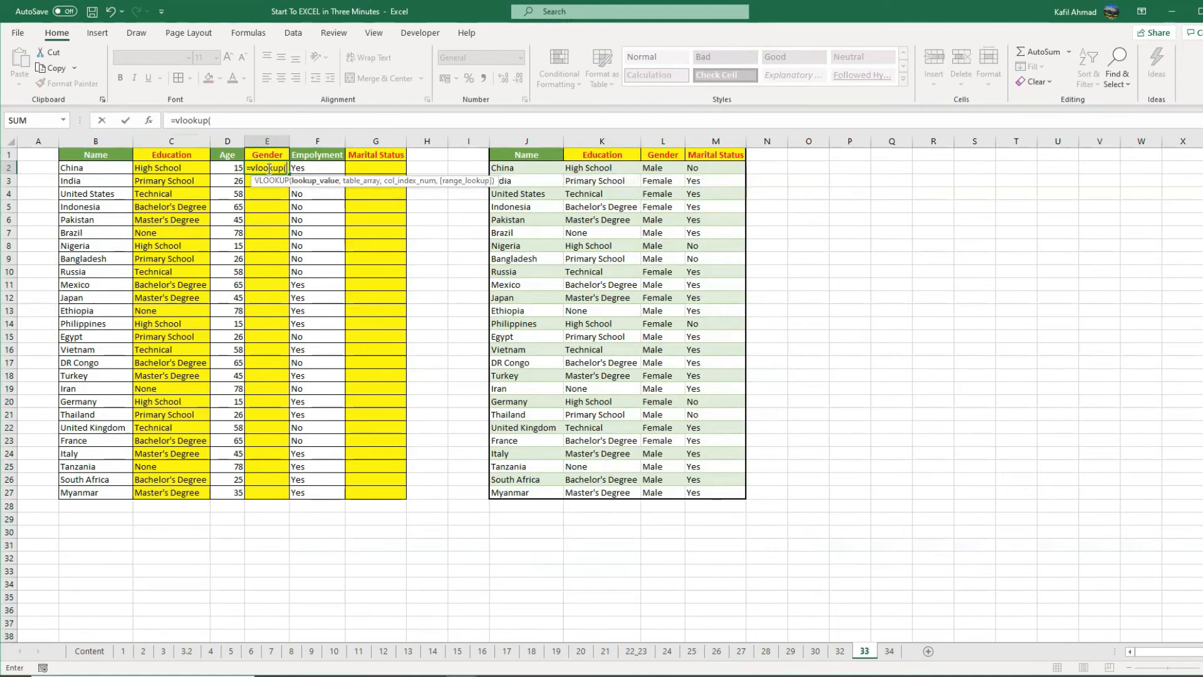
{"action": "left_click", "coordinate": [101, 139]}
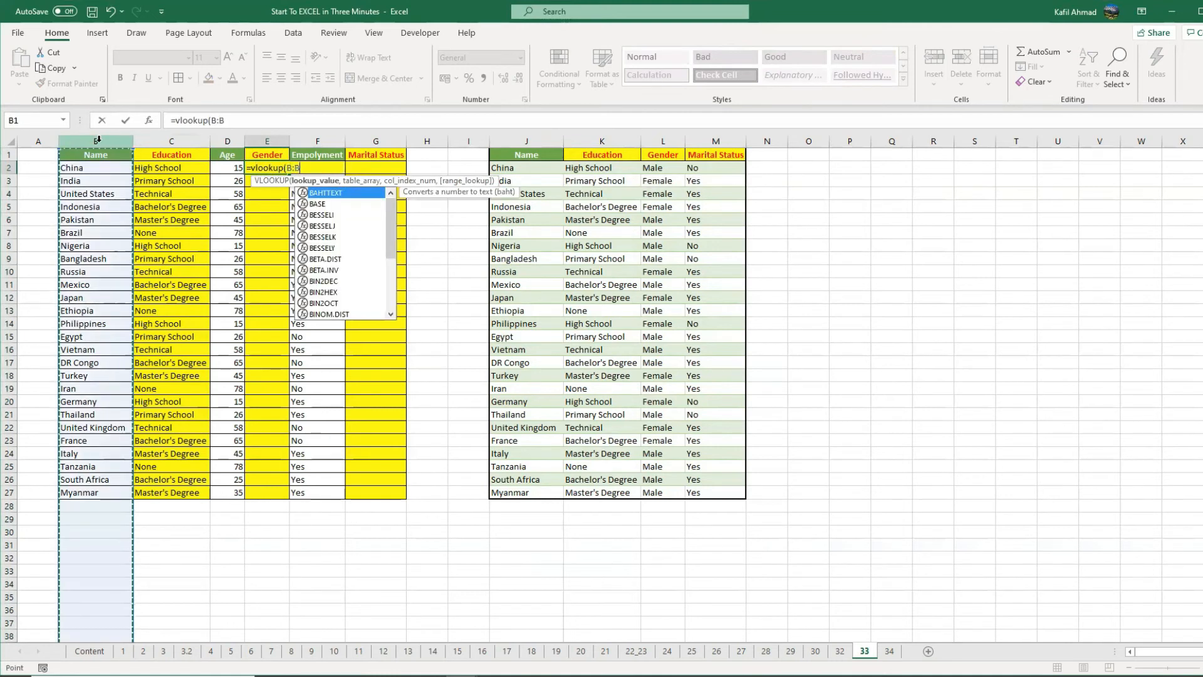
{"action": "type", "text": ","}
{"action": "left_click_drag", "start_coordinate": [526, 140], "coordinate": [706, 149]}
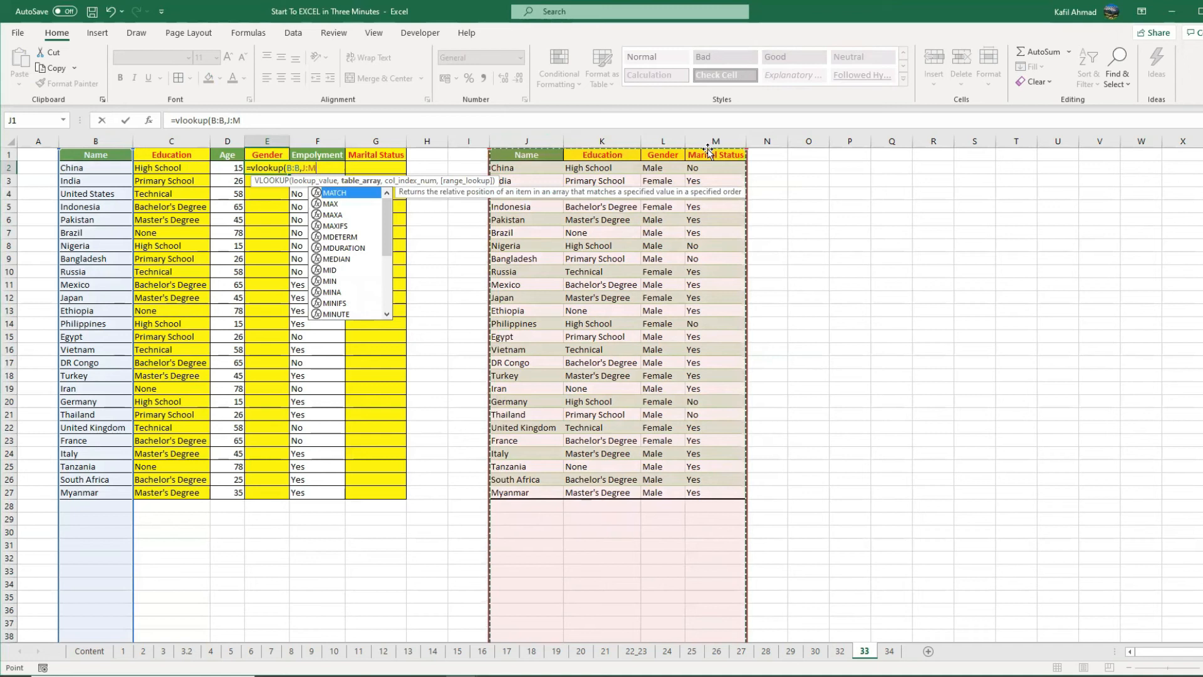
{"action": "type", "text": ","}
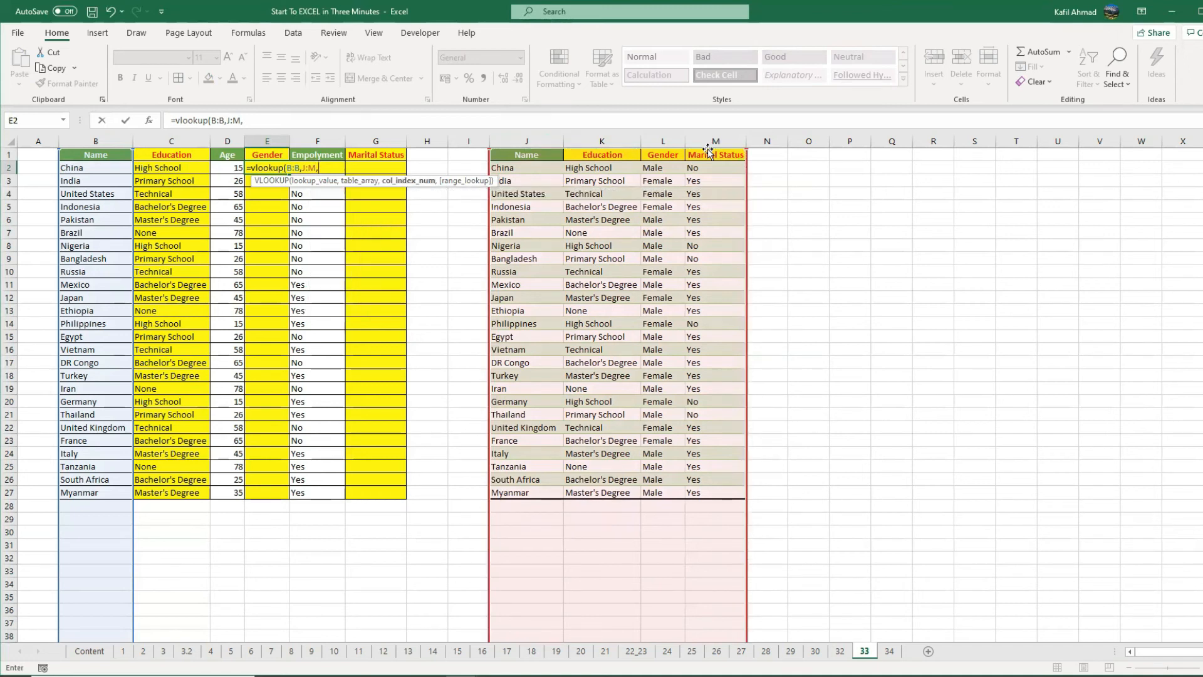
{"action": "type", "text": "3,0)"}
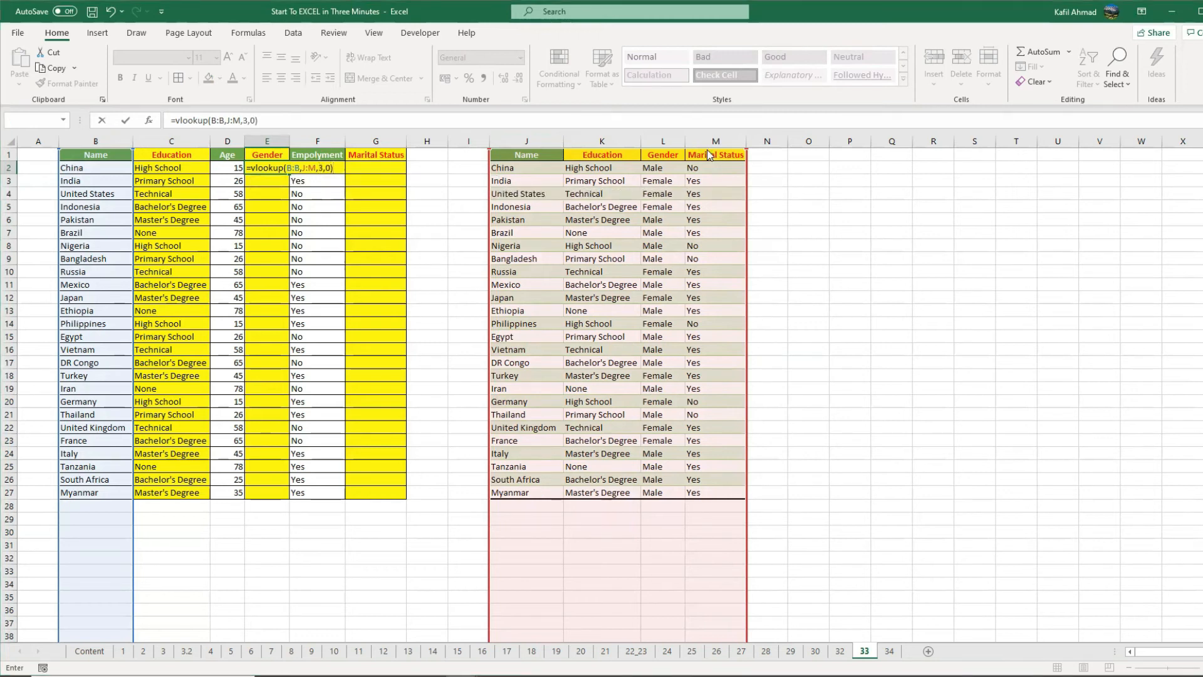
{"action": "key", "text": "Return"}
{"action": "key", "text": "Return"}
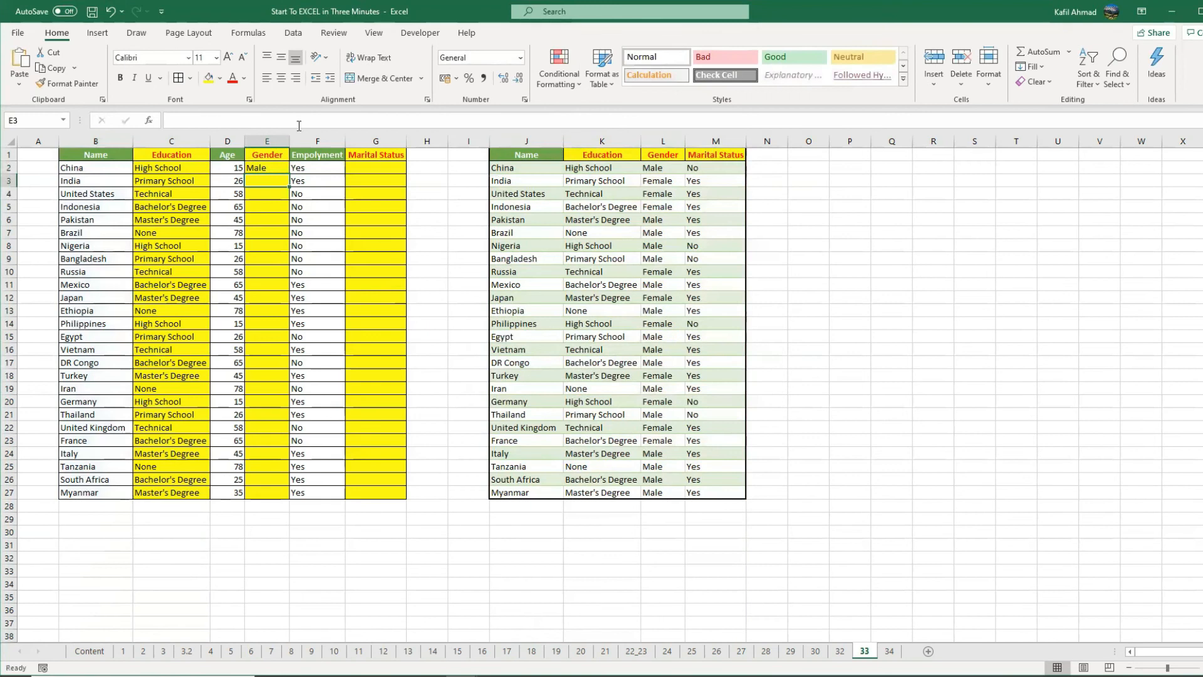
- Fill the Gender lookup formula from E2 down through E27
{"action": "left_click", "coordinate": [281, 169]}
{"action": "double_click", "coordinate": [287, 174]}
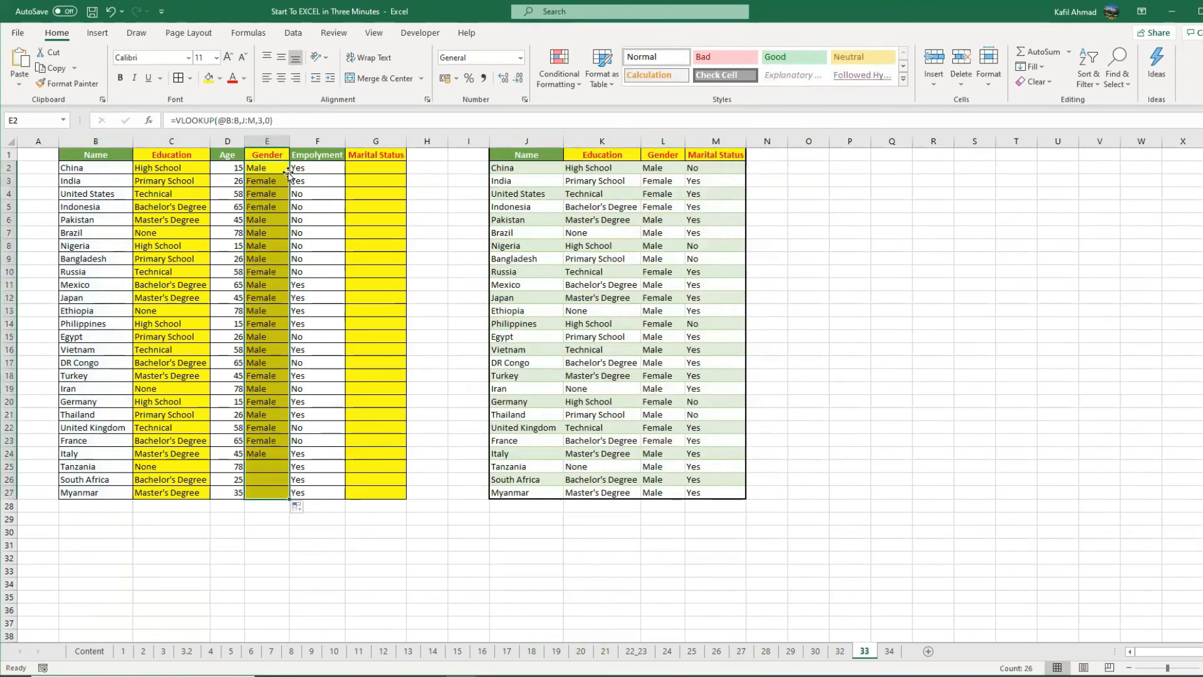
- Enter the formula =VLOOKUP(B:B,J:M,4,0) in G2 to look up the first row's Marital Status, accepting the suggested @B:B version
{"action": "left_click", "coordinate": [370, 169]}
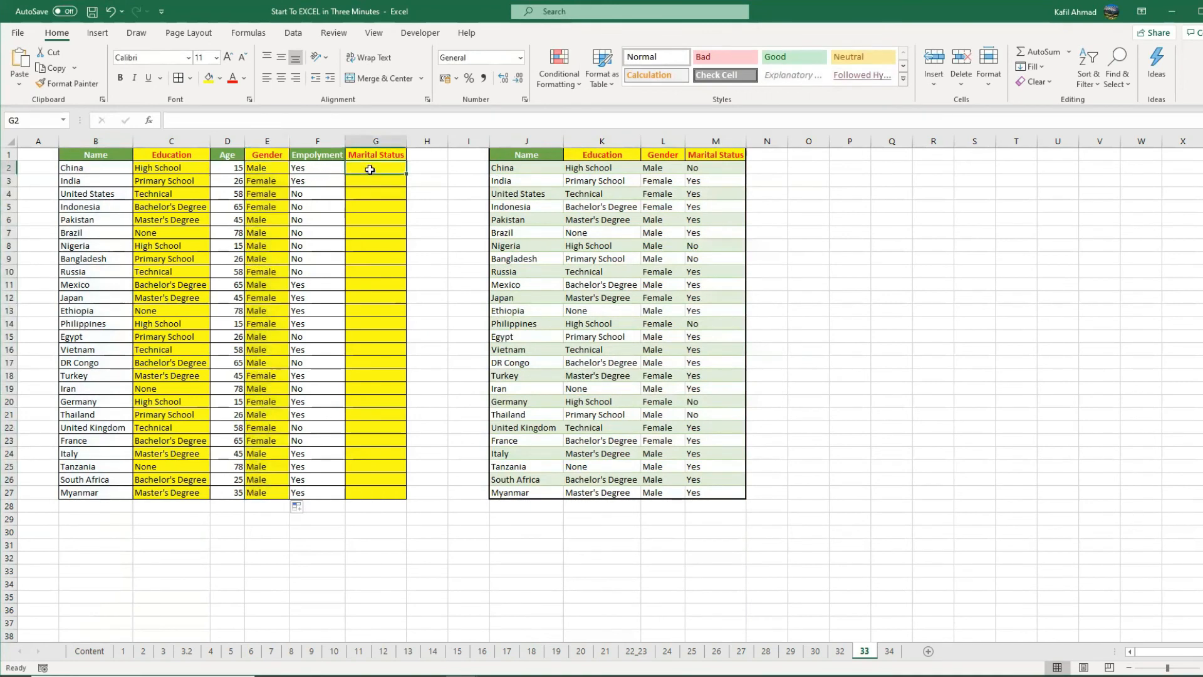
{"action": "type", "text": "=vl"}
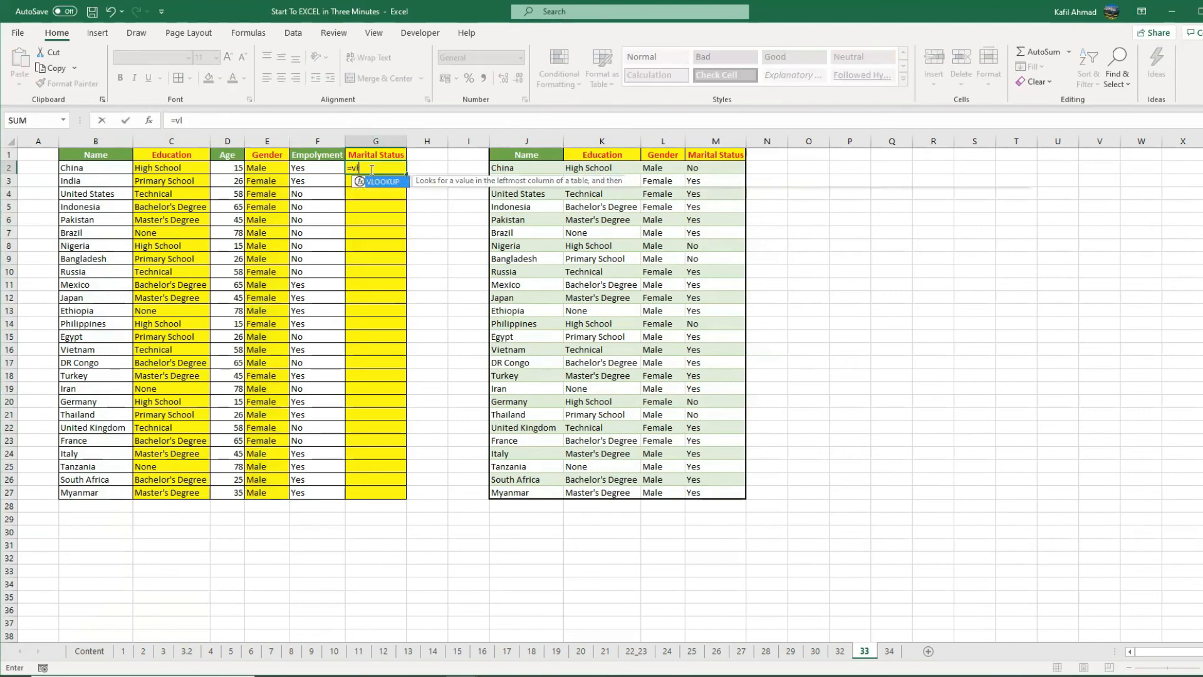
{"action": "type", "text": "ookup("}
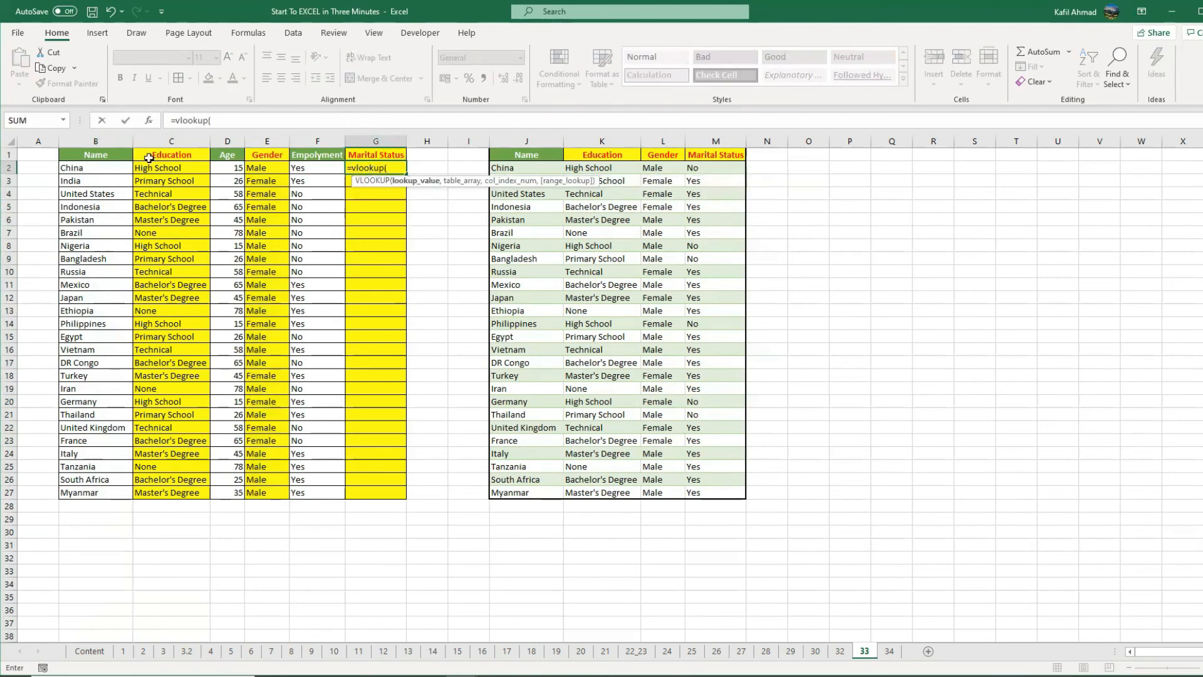
{"action": "left_click", "coordinate": [110, 141]}
{"action": "type", "text": ","}
{"action": "left_click_drag", "start_coordinate": [529, 141], "coordinate": [699, 153]}
{"action": "type", "text": ","}
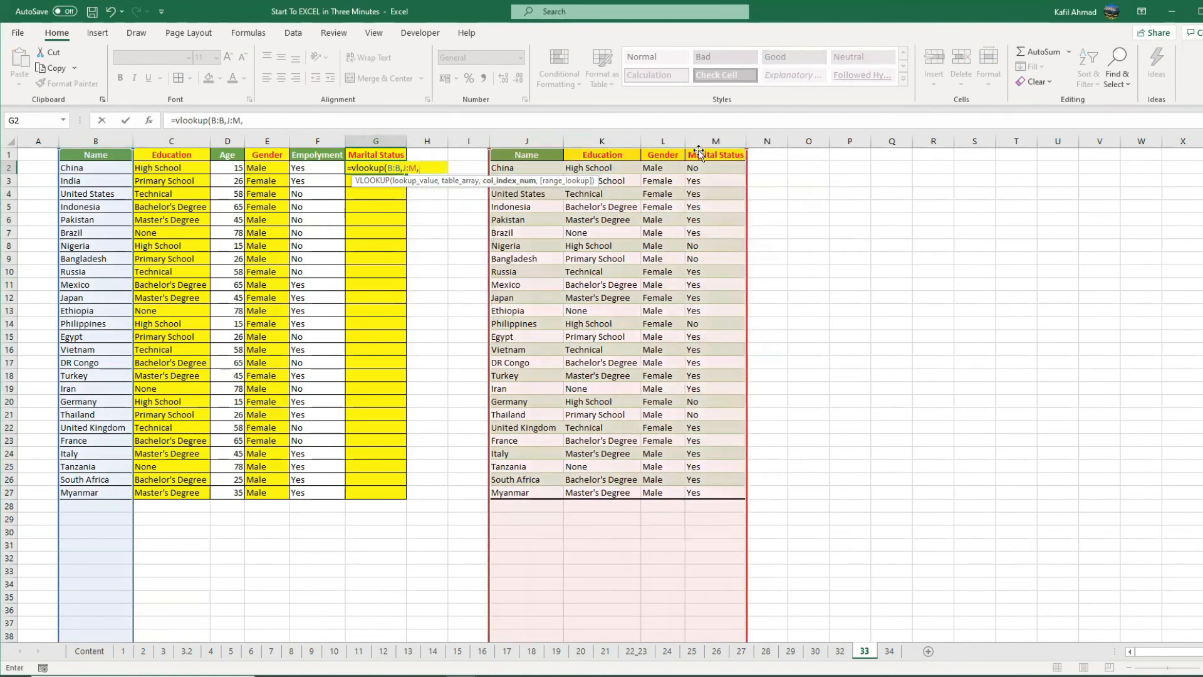
{"action": "type", "text": "4,0"}
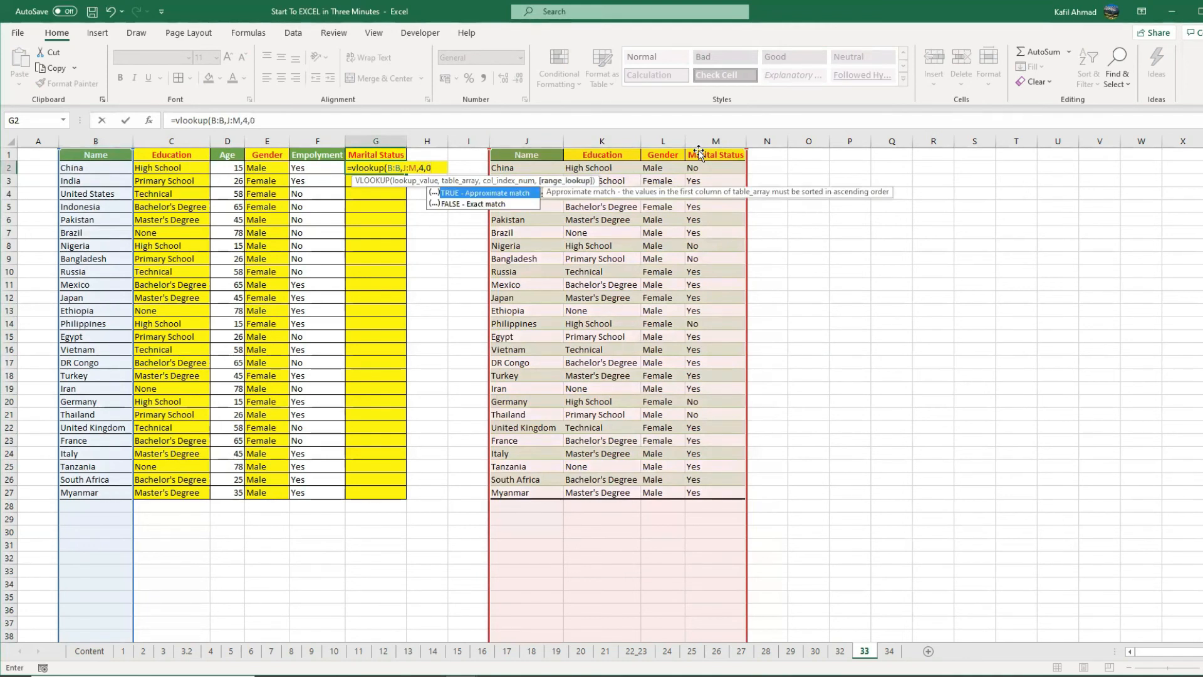
{"action": "type", "text": ")"}
{"action": "key", "text": "Return"}
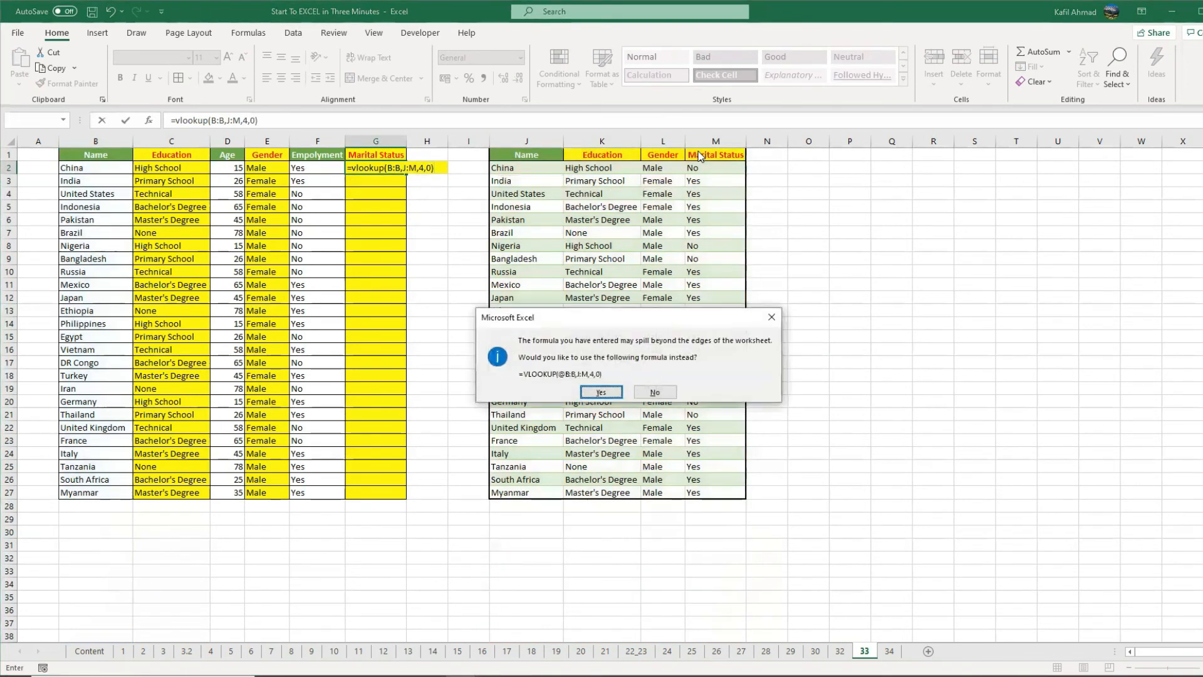
{"action": "key", "text": "Return"}
- Fill the Marital Status lookup formula from G2 down through G27
{"action": "left_click", "coordinate": [397, 173]}
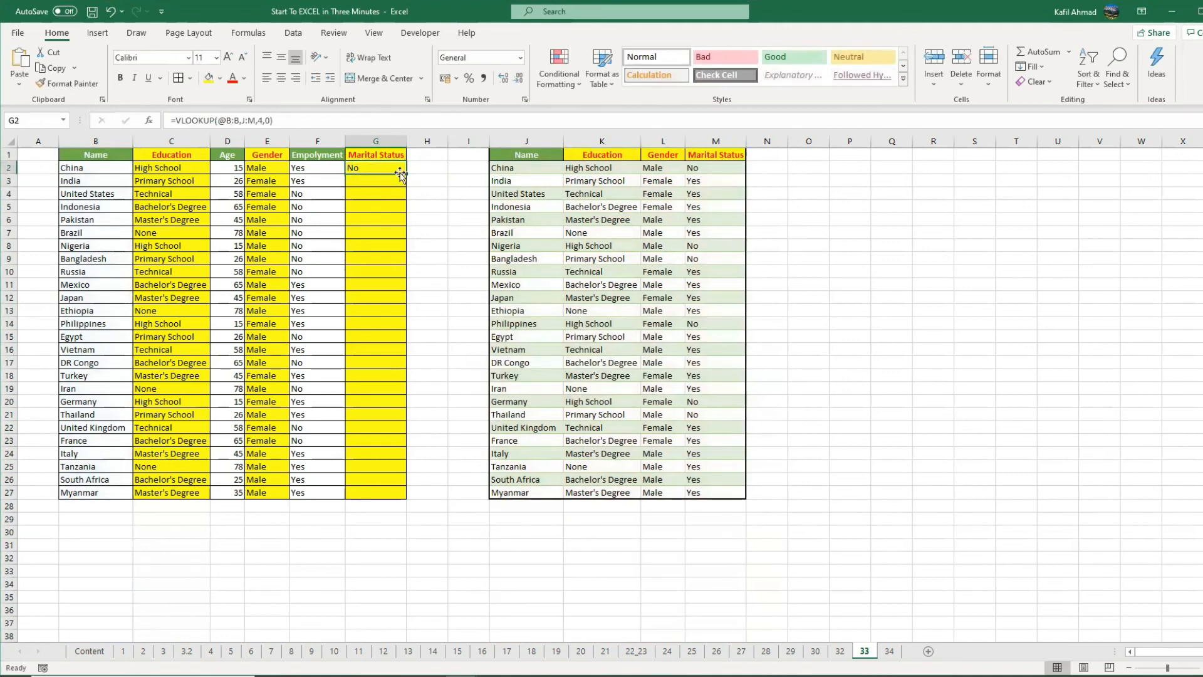
{"action": "double_click", "coordinate": [400, 174]}
{"action": "left_click", "coordinate": [440, 441]}
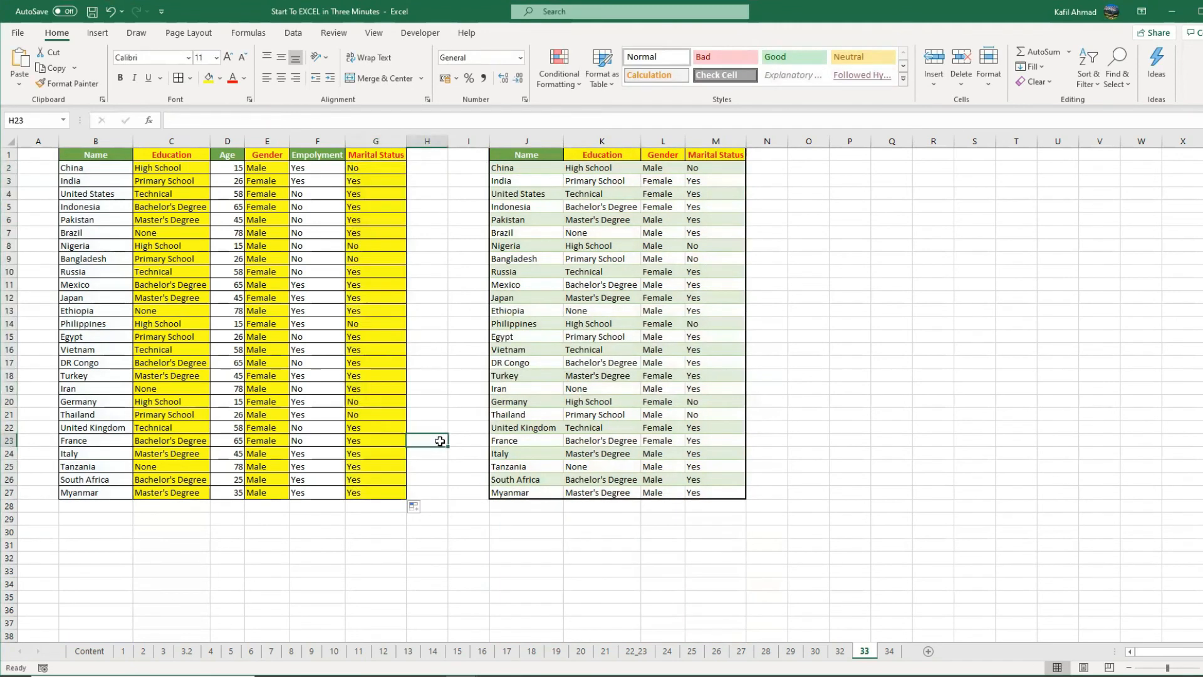